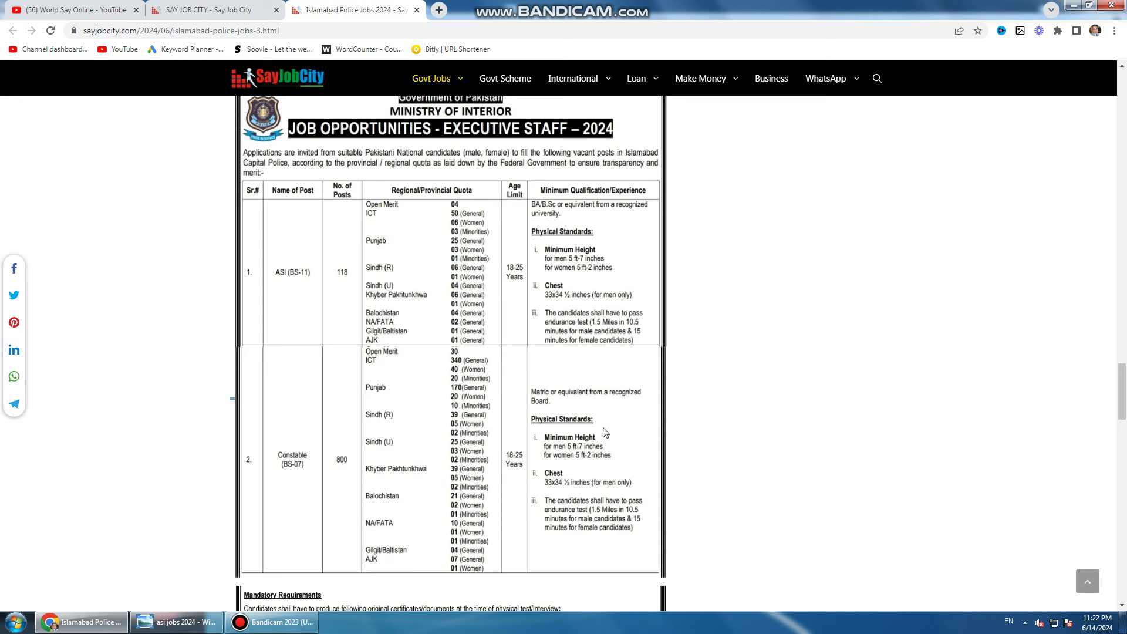
- Look through the Say Job City home page listings as far as the Latest Govt Jobs section
{"action": "left_click", "coordinate": [196, 12]}
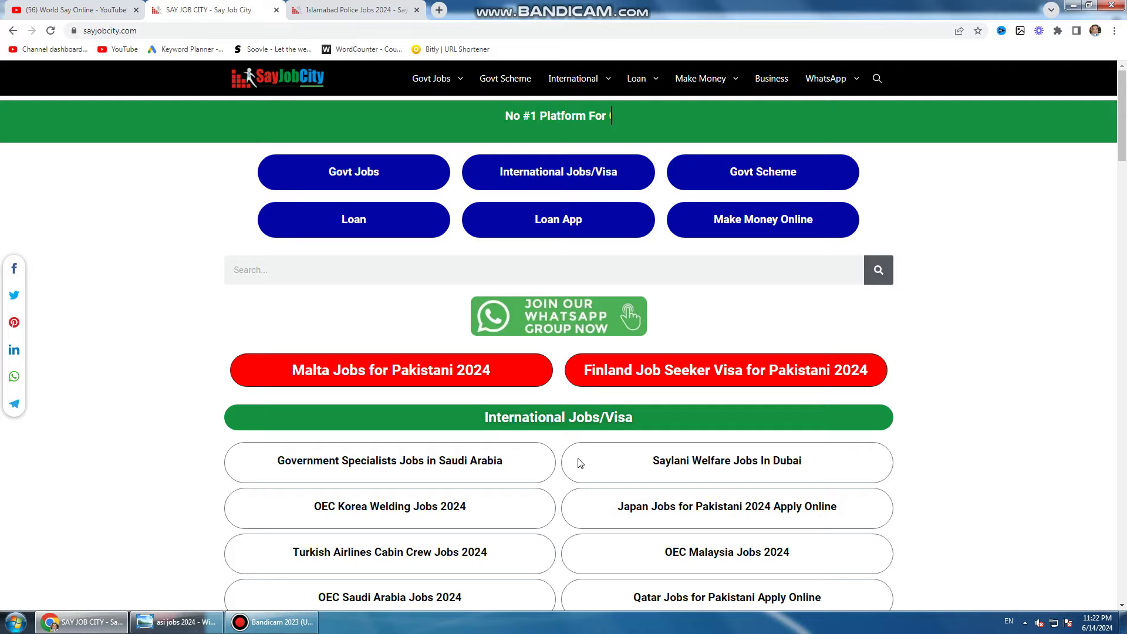
{"action": "scroll", "coordinate": [579, 463], "scroll_direction": "down", "scroll_amount": 2}
{"action": "scroll", "coordinate": [580, 463], "scroll_direction": "down", "scroll_amount": 13}
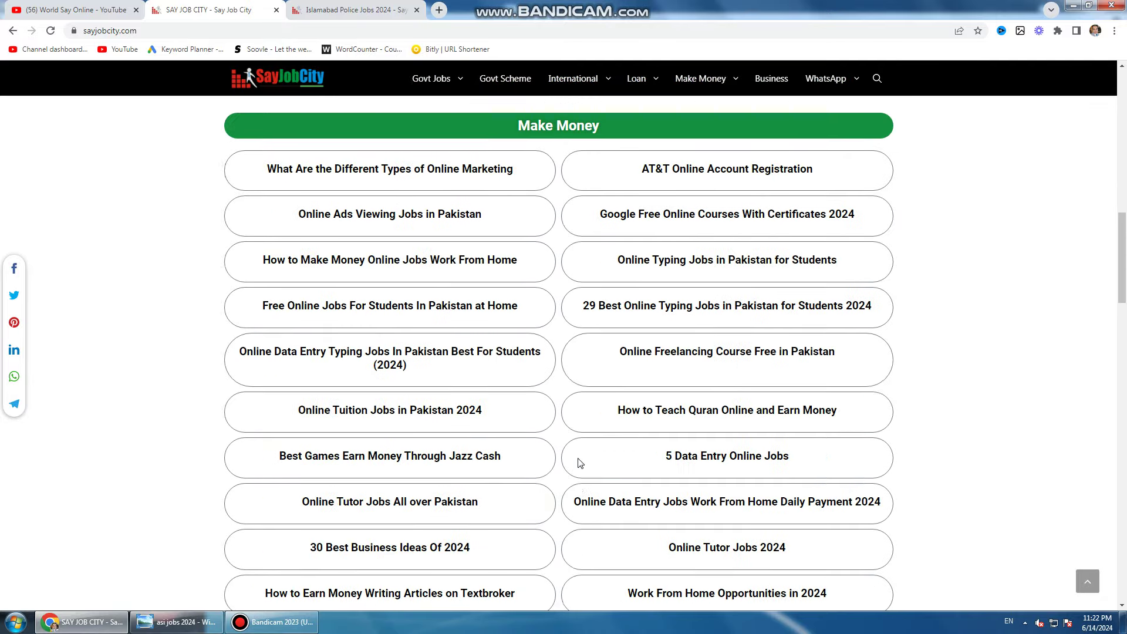
{"action": "scroll", "coordinate": [579, 463], "scroll_direction": "down", "scroll_amount": 11}
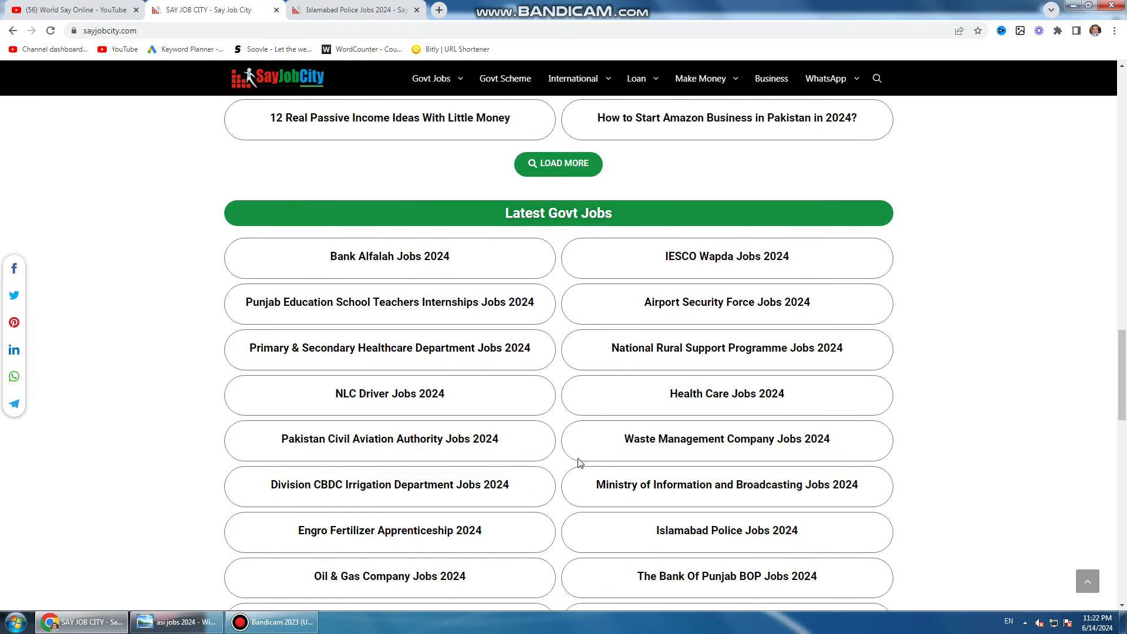
{"action": "scroll", "coordinate": [580, 463], "scroll_direction": "down", "scroll_amount": 3}
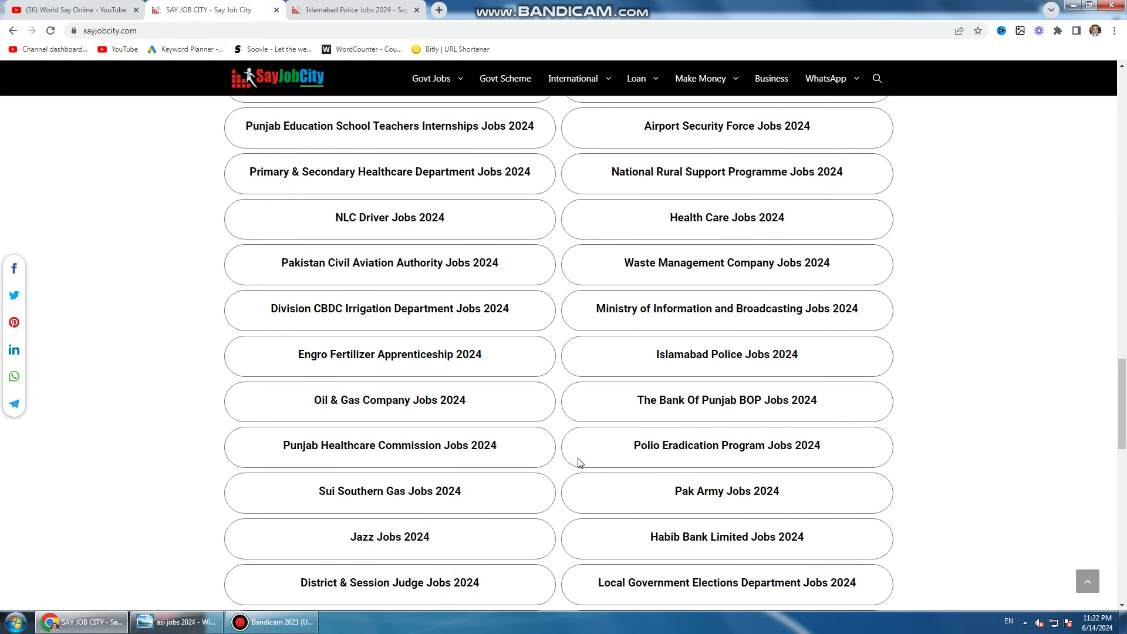
{"action": "scroll", "coordinate": [580, 463], "scroll_direction": "down", "scroll_amount": 3}
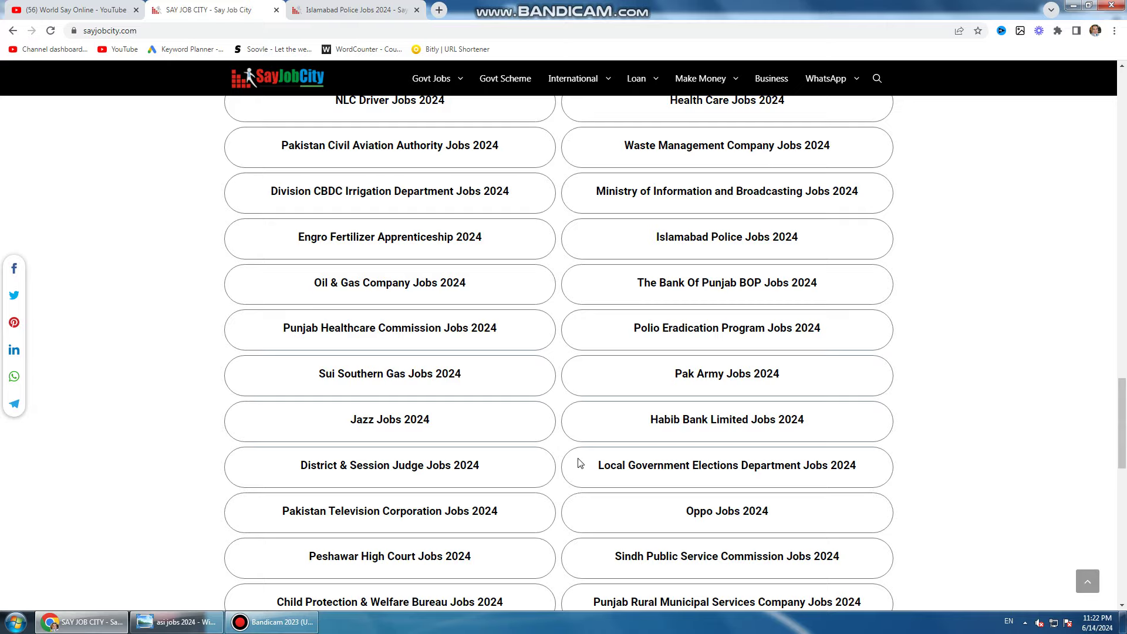
{"action": "scroll", "coordinate": [578, 461], "scroll_direction": "up", "scroll_amount": 7}
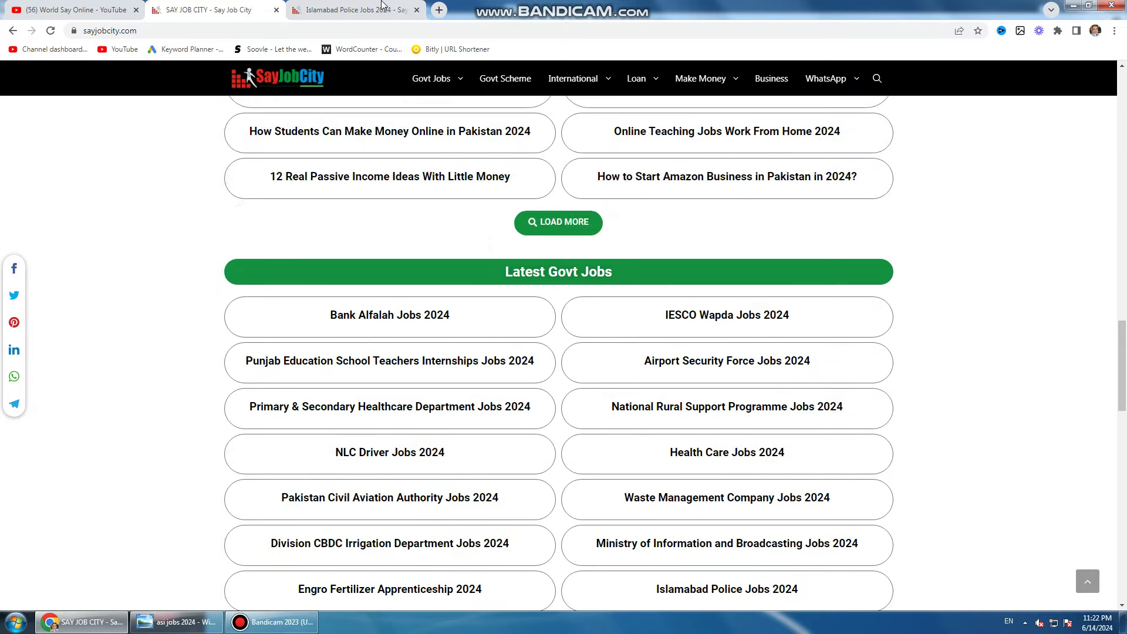
- Return to the Islamabad Police Jobs 2024 page and read the executive staff advertisement through the end of its general instructions
{"action": "key", "text": "ctrl+Tab"}
{"action": "scroll", "coordinate": [541, 368], "scroll_direction": "down", "scroll_amount": 1}
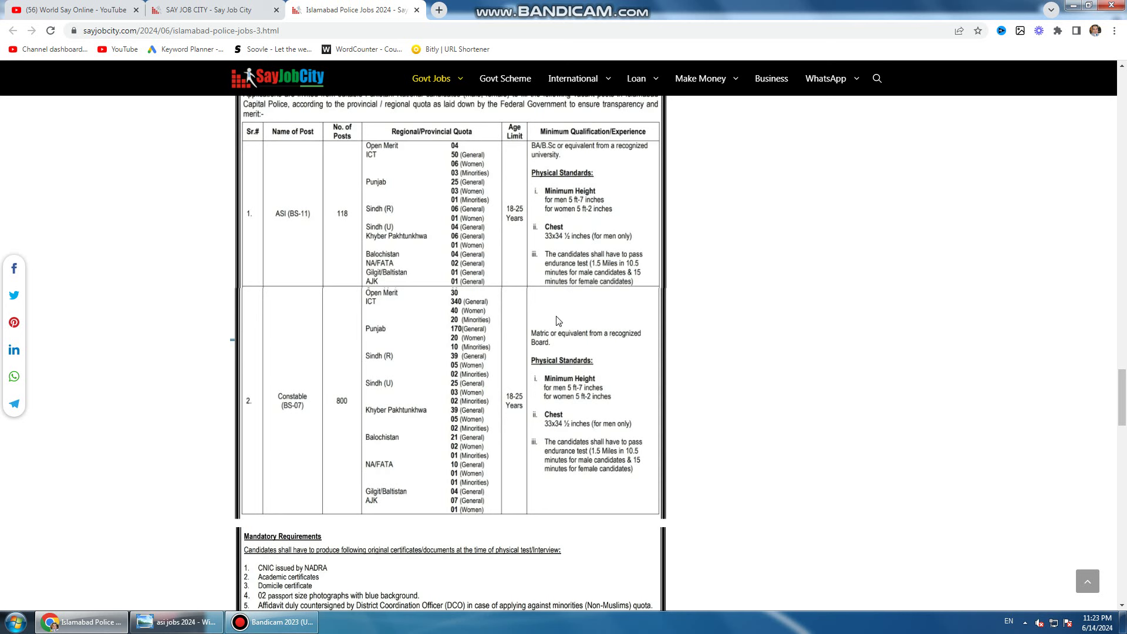
{"action": "scroll", "coordinate": [558, 321], "scroll_direction": "down", "scroll_amount": 2}
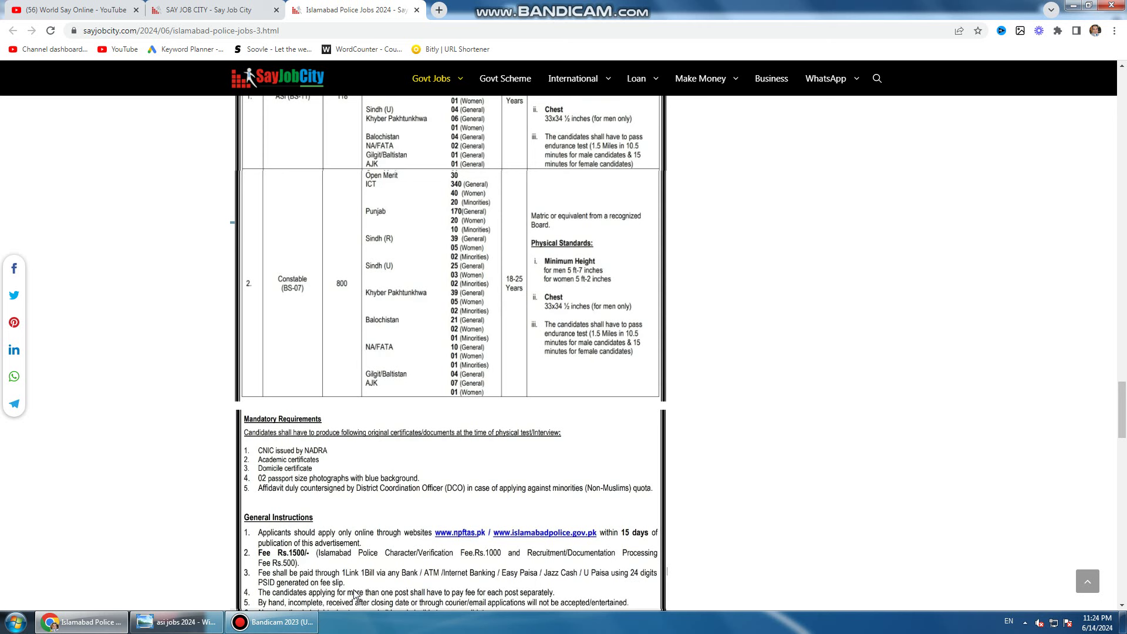
{"action": "scroll", "coordinate": [374, 579], "scroll_direction": "down", "scroll_amount": 1}
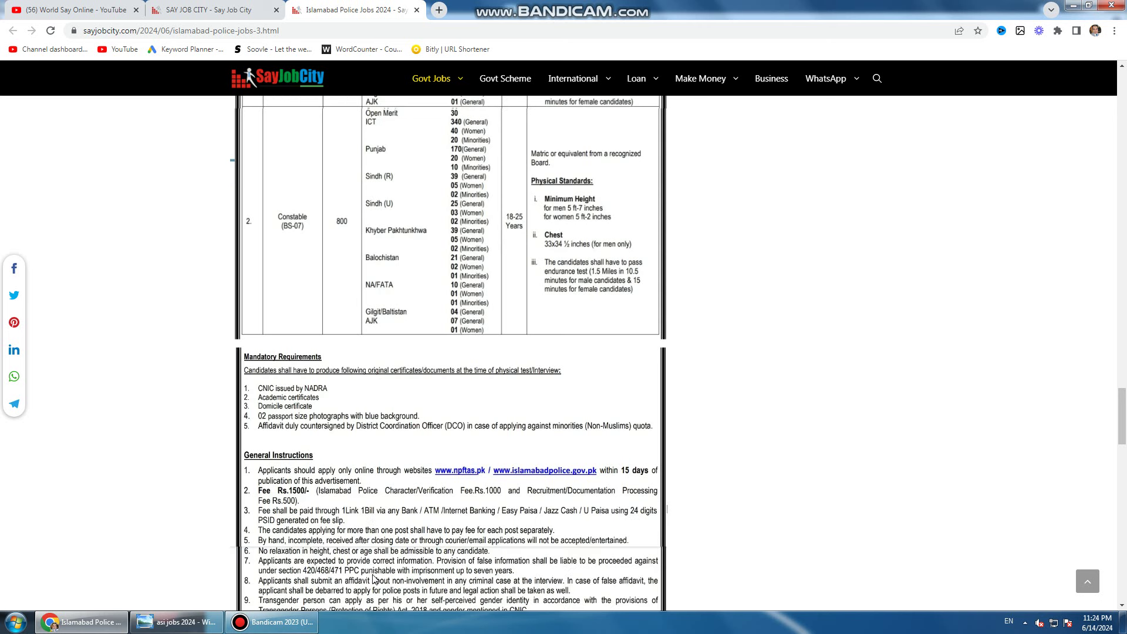
{"action": "scroll", "coordinate": [374, 580], "scroll_direction": "down", "scroll_amount": 2}
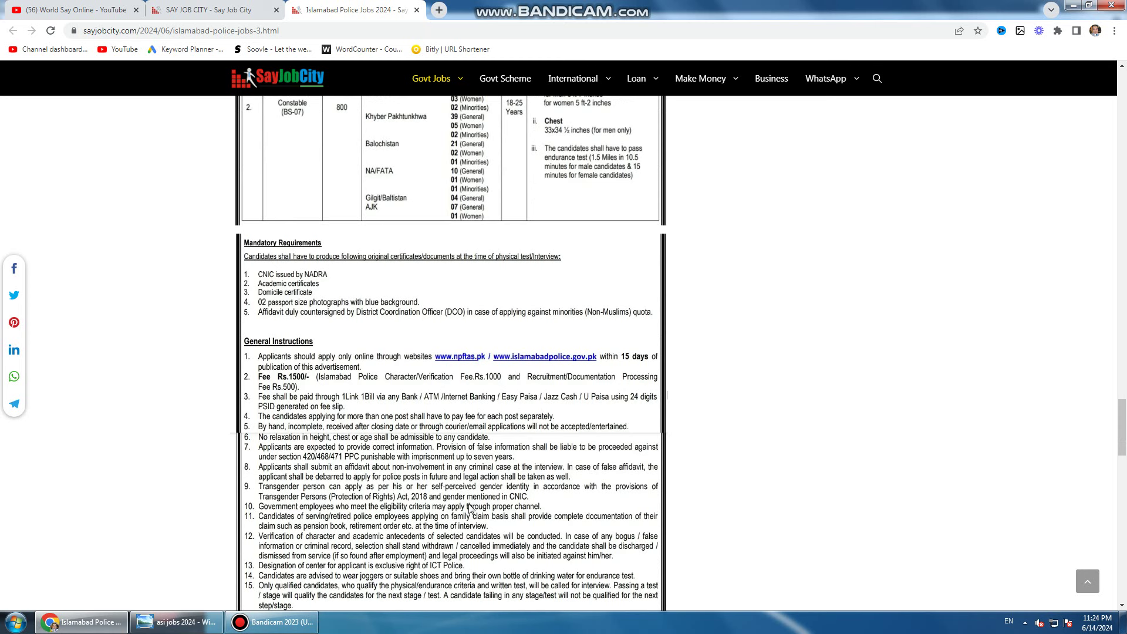
{"action": "scroll", "coordinate": [469, 508], "scroll_direction": "down", "scroll_amount": 4}
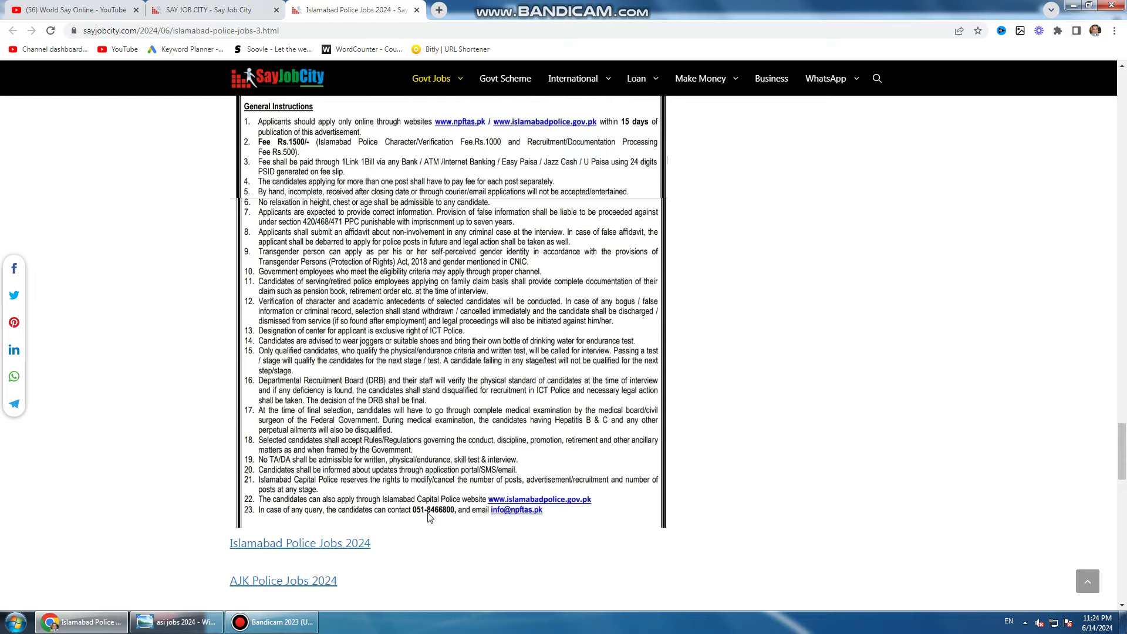
- Open the official application portal in a new tab from the article's How to Apply Online section
{"action": "scroll", "coordinate": [441, 518], "scroll_direction": "up", "scroll_amount": 1}
{"action": "scroll", "coordinate": [441, 518], "scroll_direction": "up", "scroll_amount": 20}
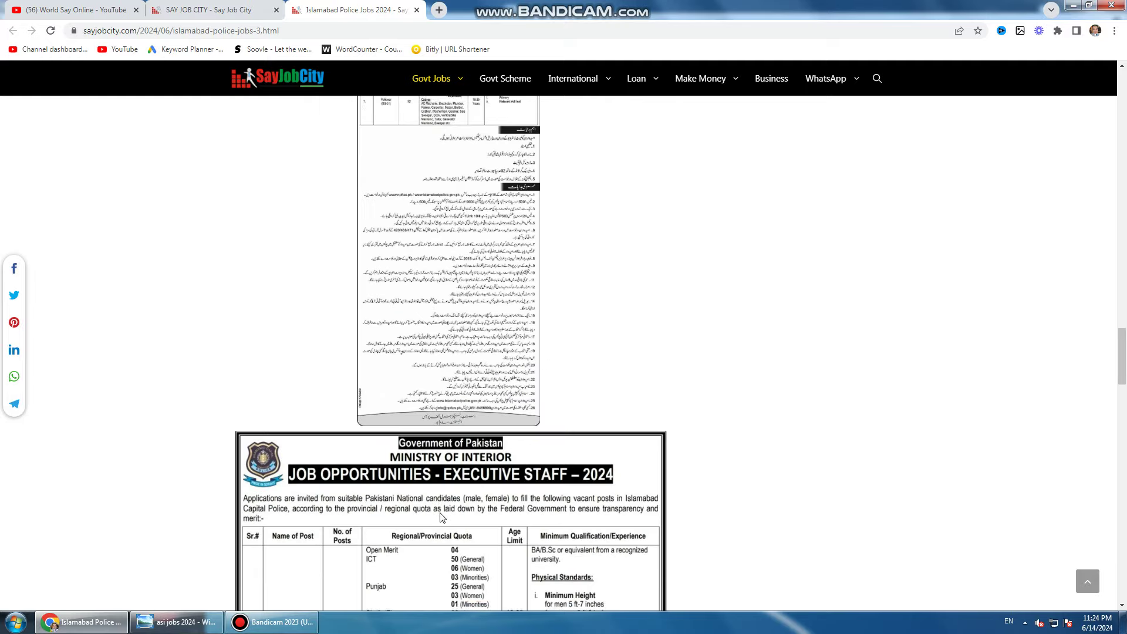
{"action": "scroll", "coordinate": [440, 514], "scroll_direction": "up", "scroll_amount": 2}
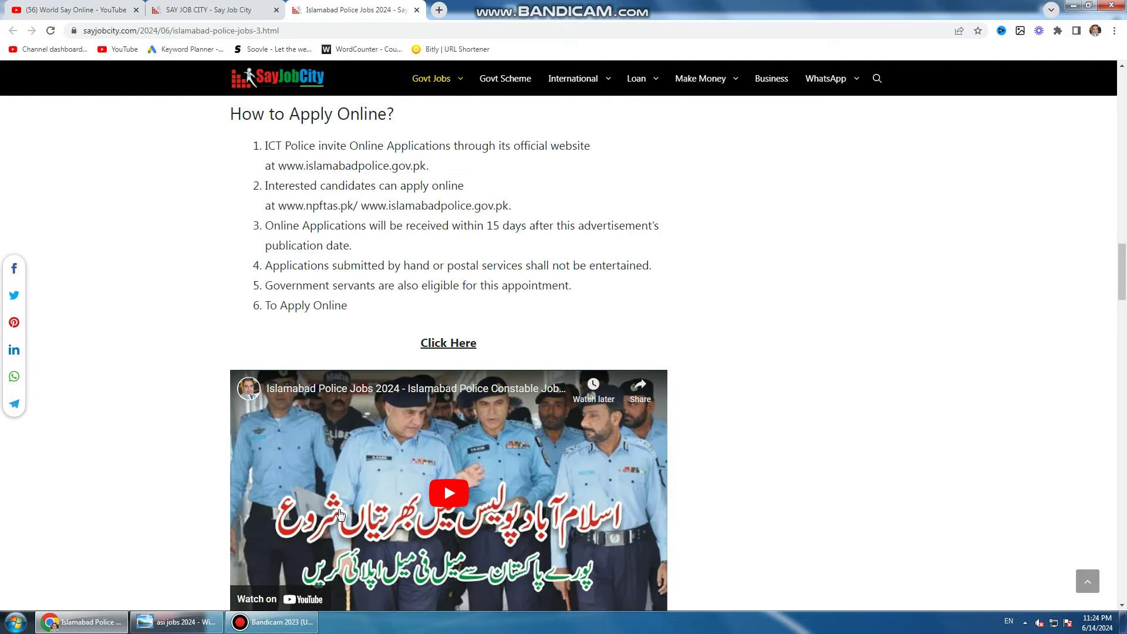
{"action": "middle_click", "coordinate": [449, 349]}
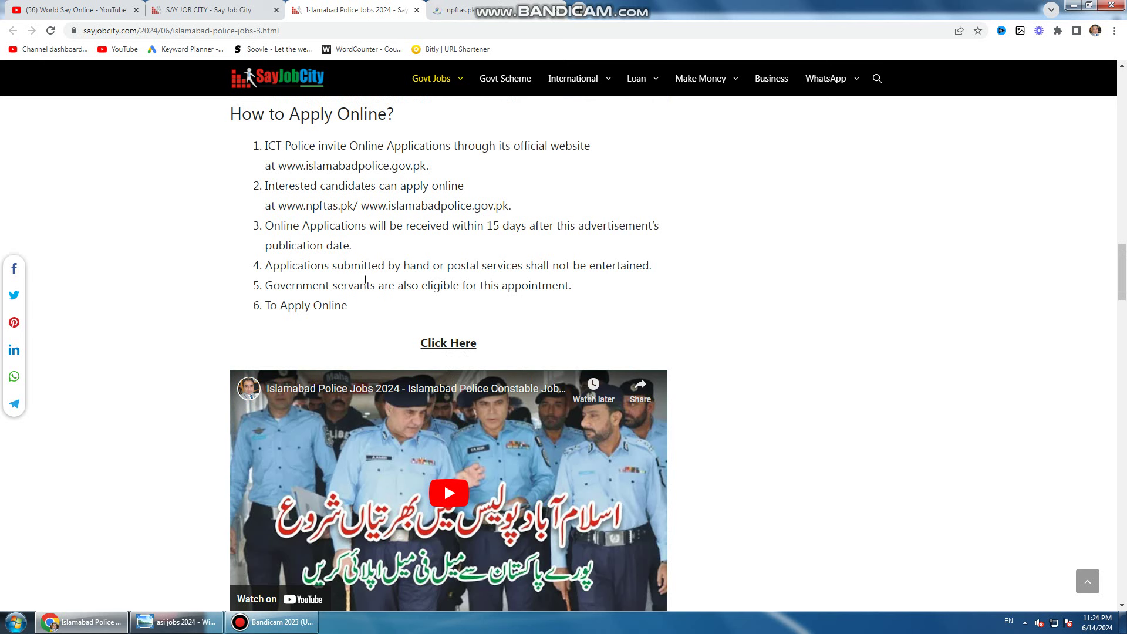
{"action": "left_click", "coordinate": [448, 345]}
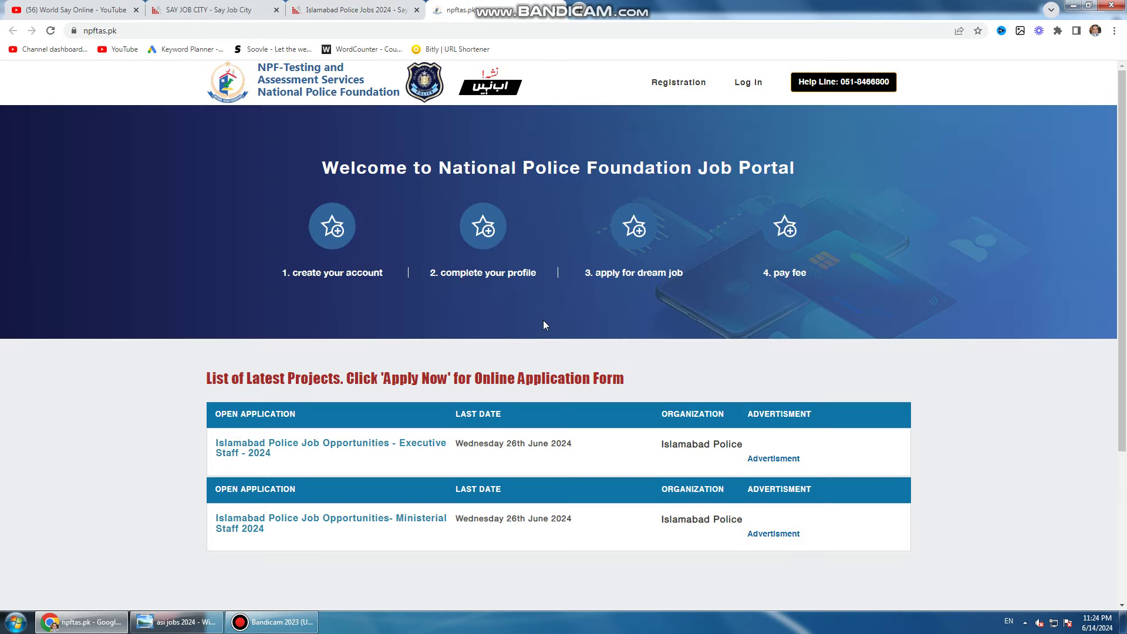
- Expand the Executive Staff 2024 and Ministerial Staff 2024 projects in turn and review the posts offered in each
{"action": "scroll", "coordinate": [544, 325], "scroll_direction": "down", "scroll_amount": 1}
{"action": "left_click", "coordinate": [604, 384]}
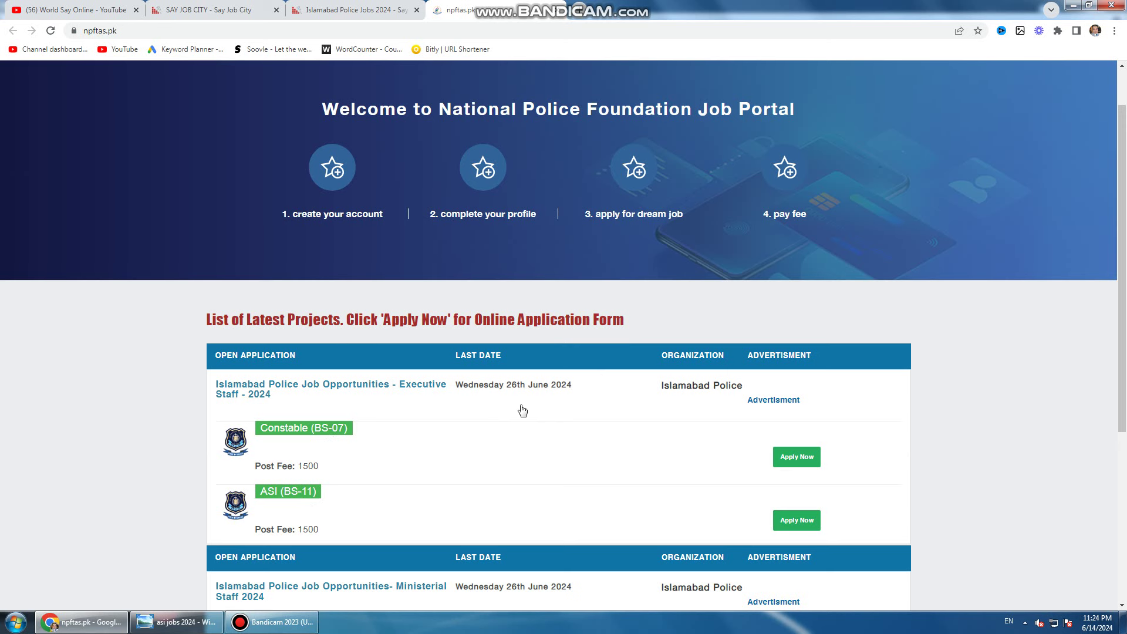
{"action": "scroll", "coordinate": [522, 410], "scroll_direction": "down", "scroll_amount": 2}
{"action": "left_click", "coordinate": [491, 445]}
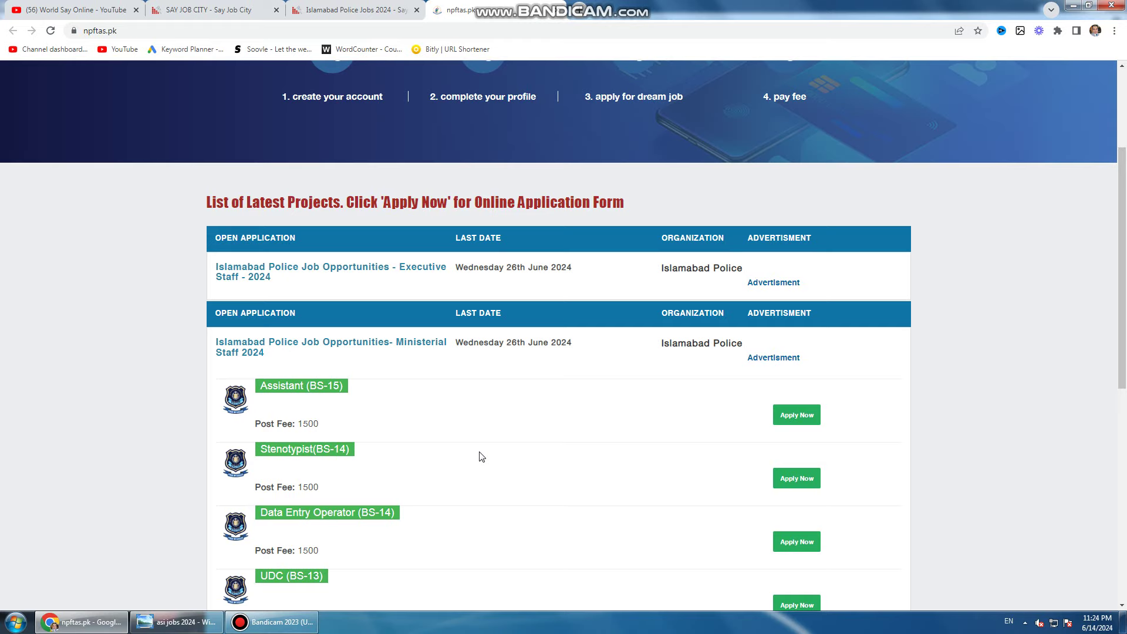
{"action": "scroll", "coordinate": [481, 457], "scroll_direction": "down", "scroll_amount": 2}
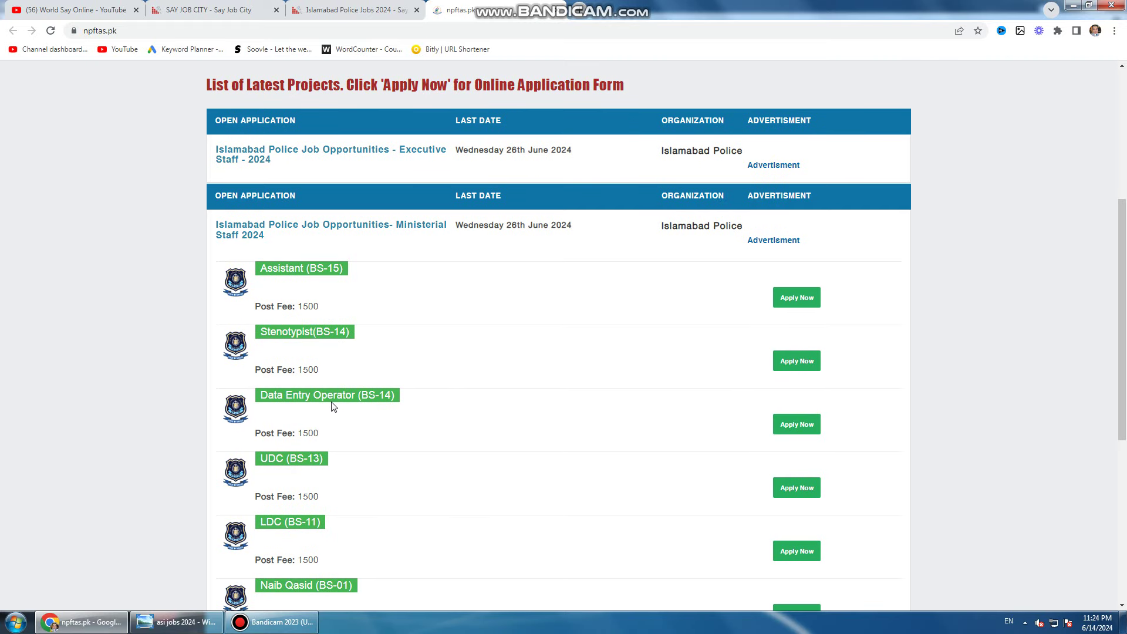
{"action": "scroll", "coordinate": [308, 466], "scroll_direction": "down", "scroll_amount": 3}
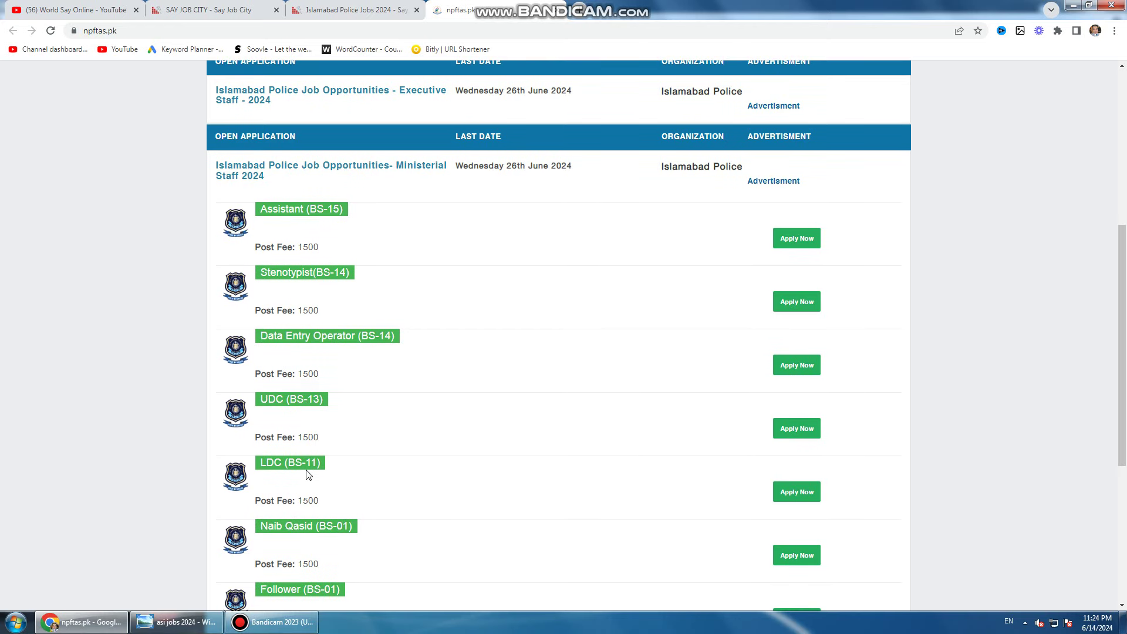
- Start an application for a ministerial staff post, check the existing-account sign-in page, and return to the account registration form
{"action": "left_click", "coordinate": [796, 376]}
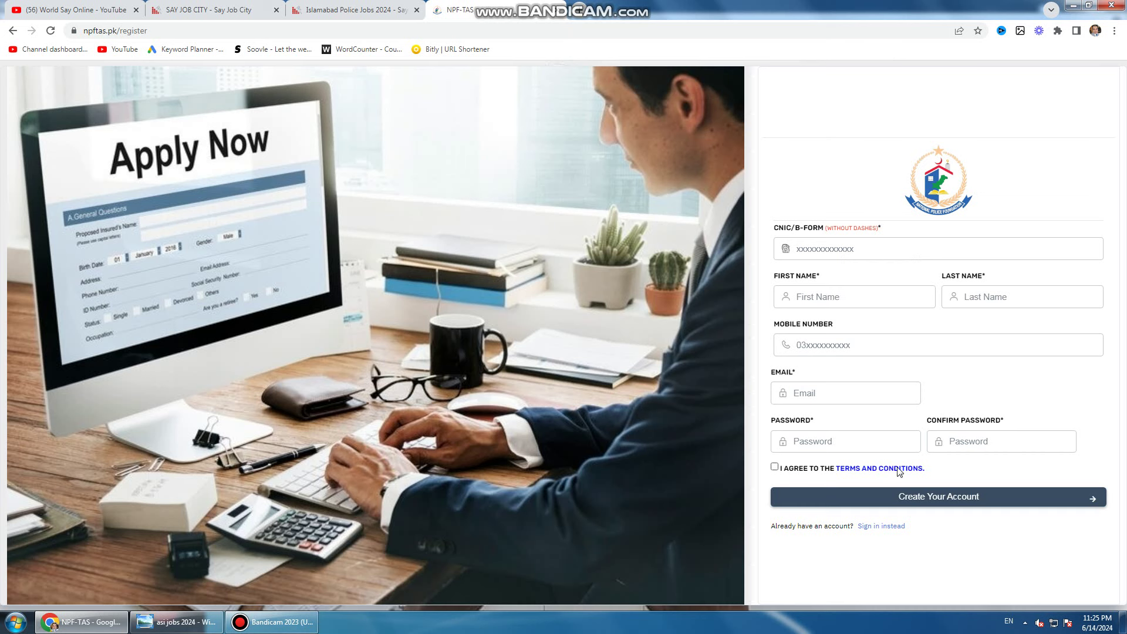
{"action": "left_click", "coordinate": [800, 469]}
{"action": "left_click", "coordinate": [887, 526]}
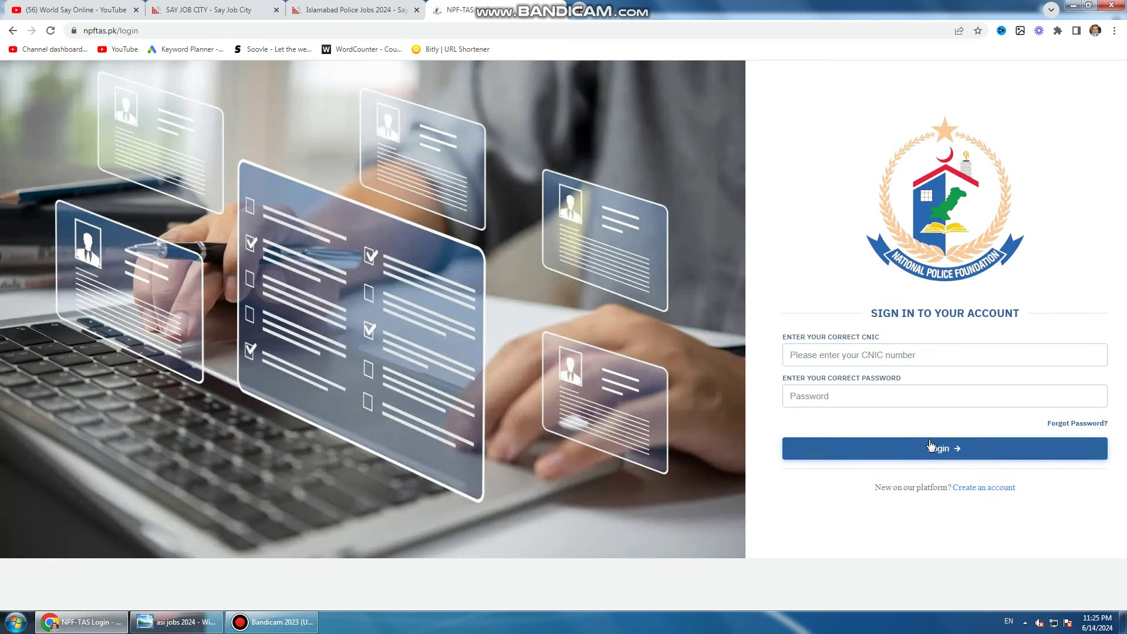
{"action": "left_click", "coordinate": [974, 488]}
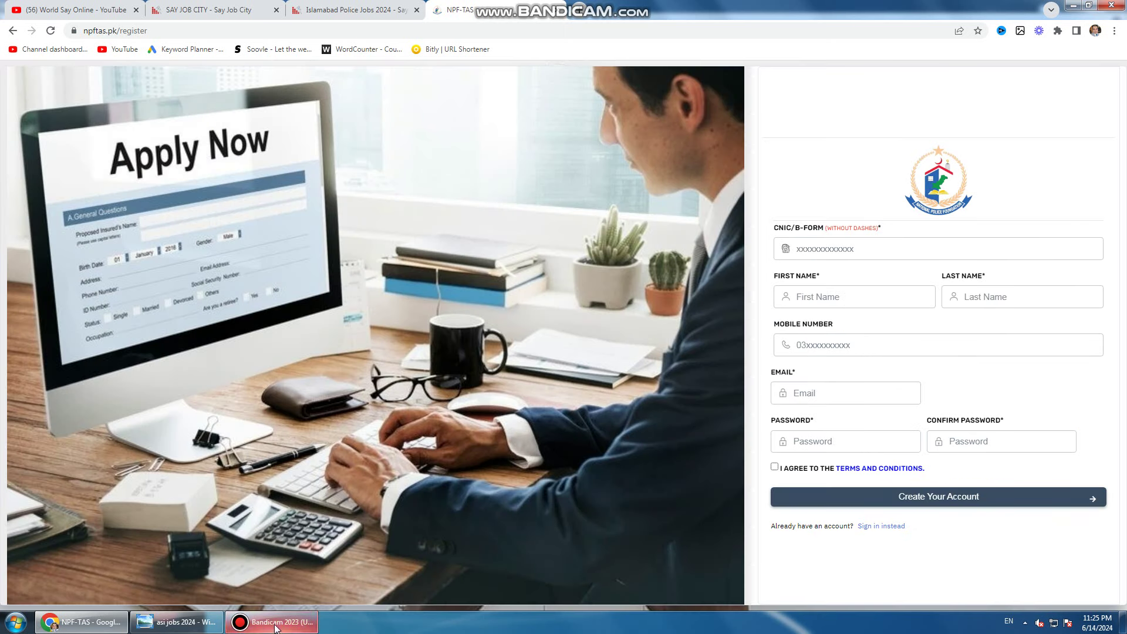
{"action": "left_click", "coordinate": [230, 623]}
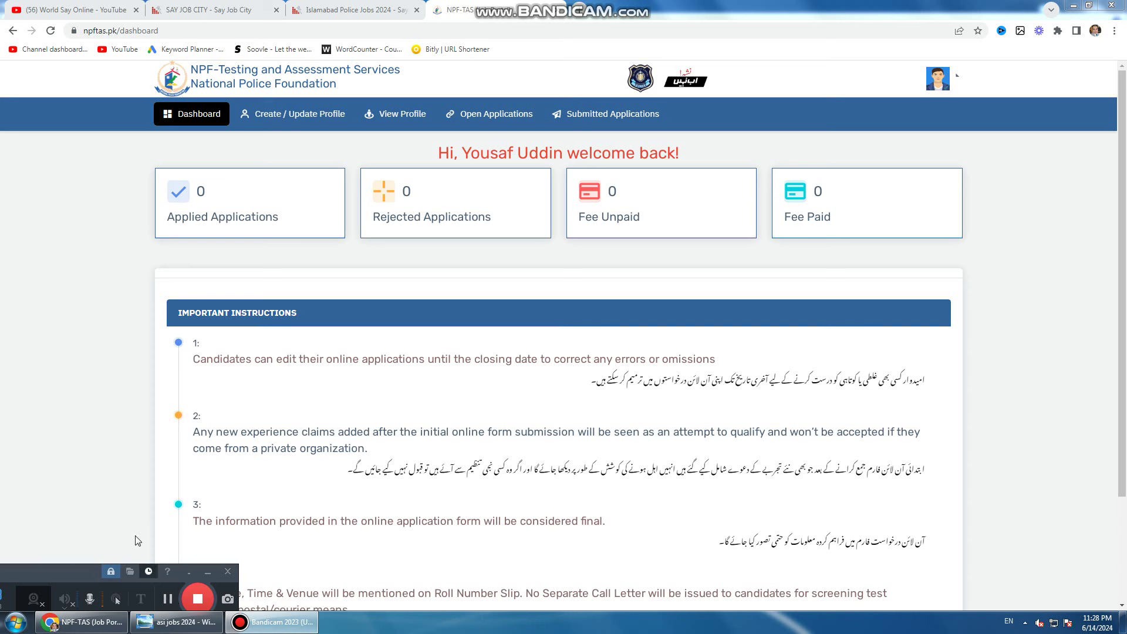
{"action": "left_click_drag", "start_coordinate": [81, 561], "coordinate": [89, 584]}
{"action": "left_click", "coordinate": [88, 513]}
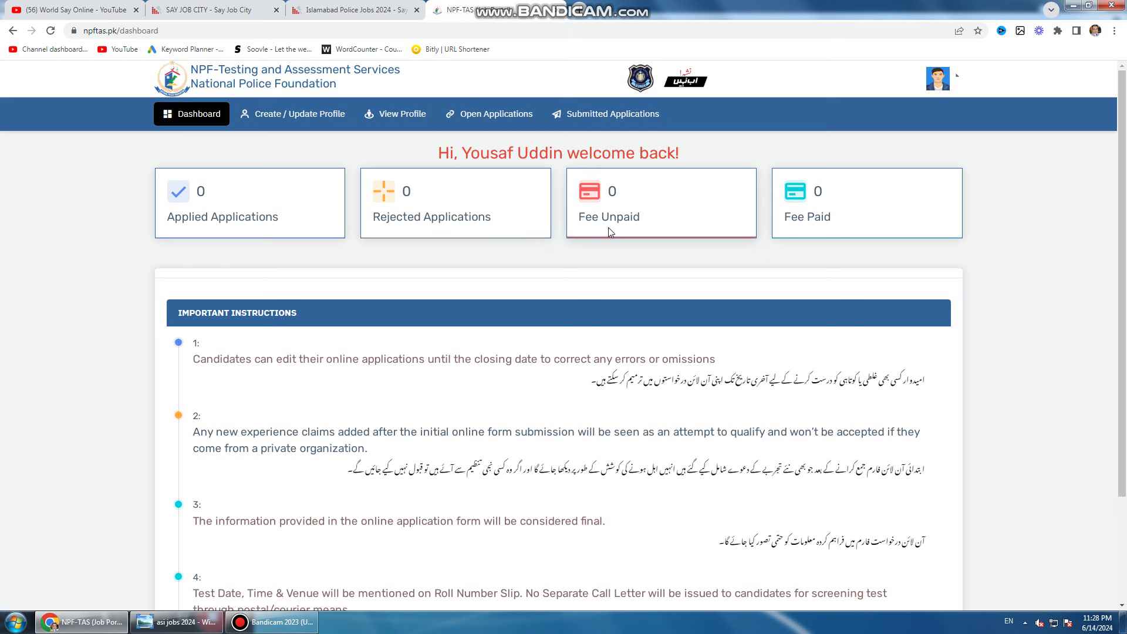
- Read the important instructions on the applicant dashboard and open the form for creating or updating the profile
{"action": "scroll", "coordinate": [839, 240], "scroll_direction": "down", "scroll_amount": 2}
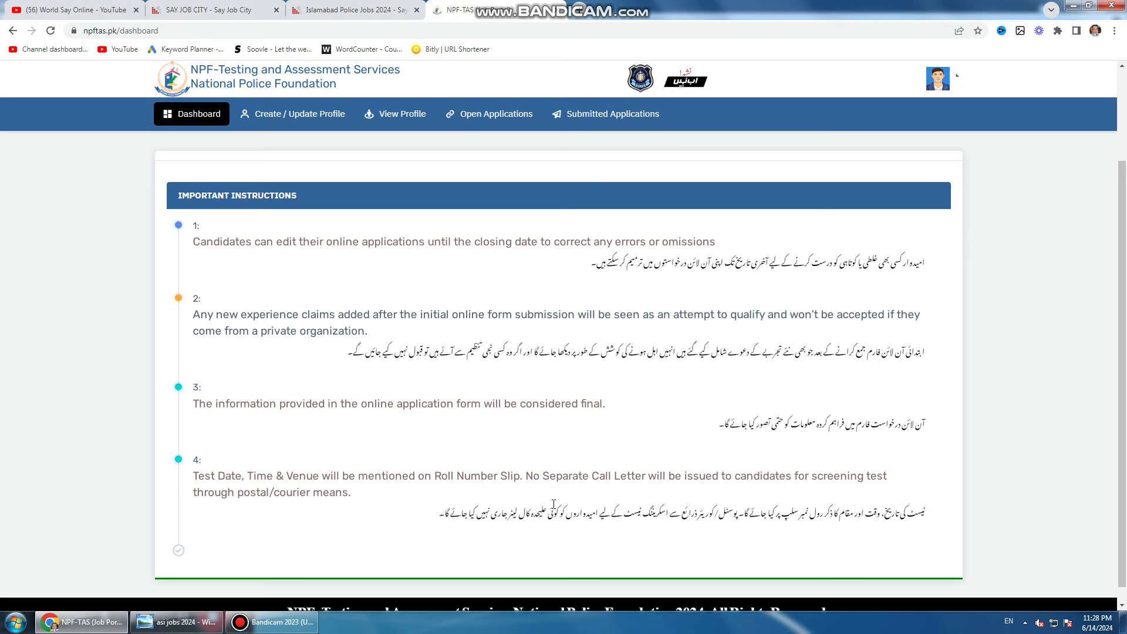
{"action": "scroll", "coordinate": [553, 505], "scroll_direction": "down", "scroll_amount": 1}
{"action": "scroll", "coordinate": [553, 505], "scroll_direction": "up", "scroll_amount": 2}
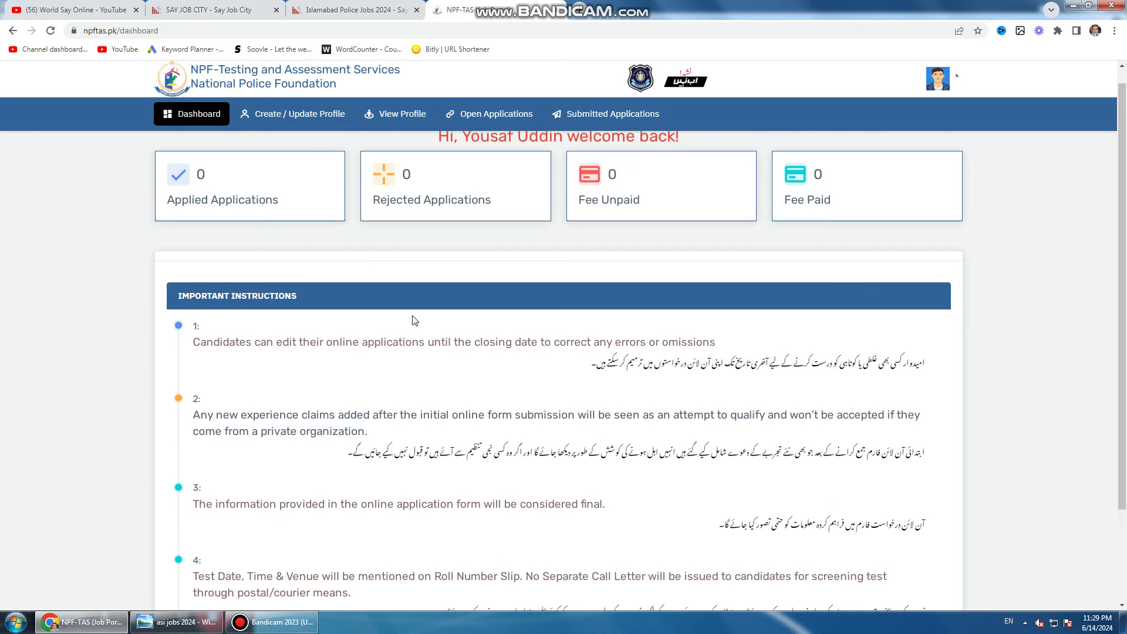
{"action": "left_click", "coordinate": [297, 118]}
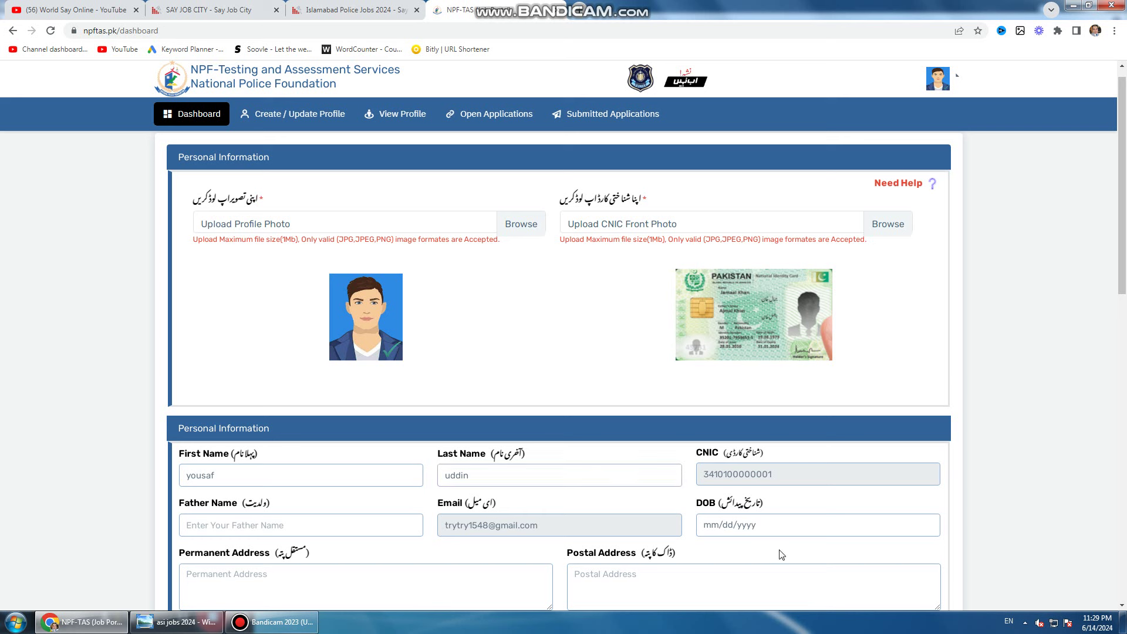
- Go through the date of birth, permanent address and postal address fields without filling them, and toggle the Same as Postal Address option
{"action": "left_click", "coordinate": [722, 530]}
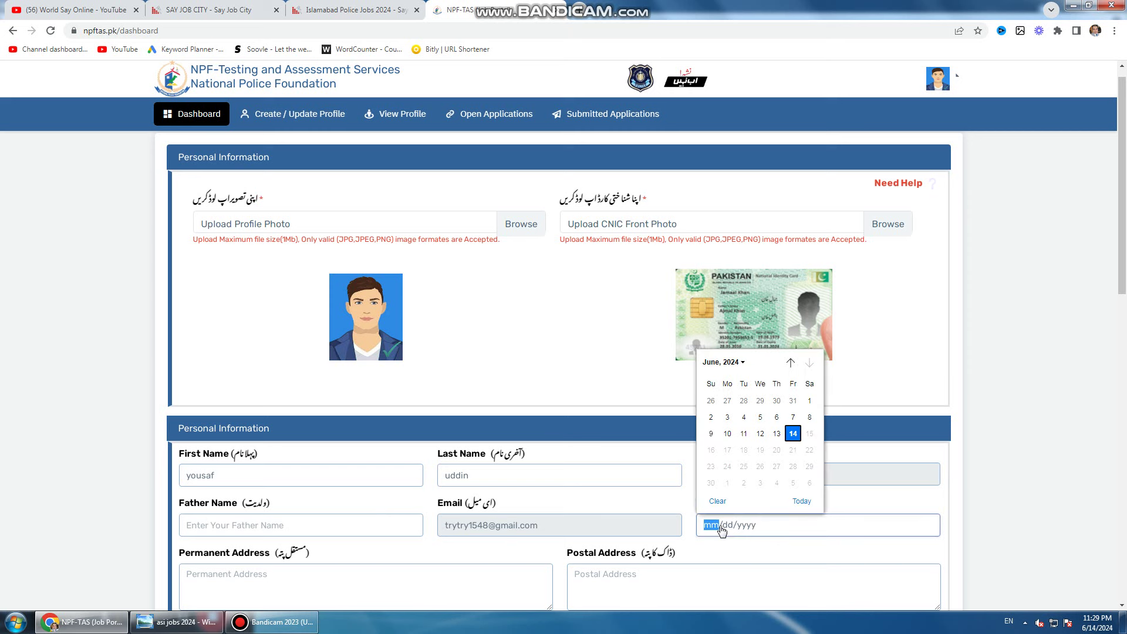
{"action": "left_click", "coordinate": [420, 578]}
{"action": "scroll", "coordinate": [417, 575], "scroll_direction": "down", "scroll_amount": 2}
{"action": "left_click", "coordinate": [625, 463]}
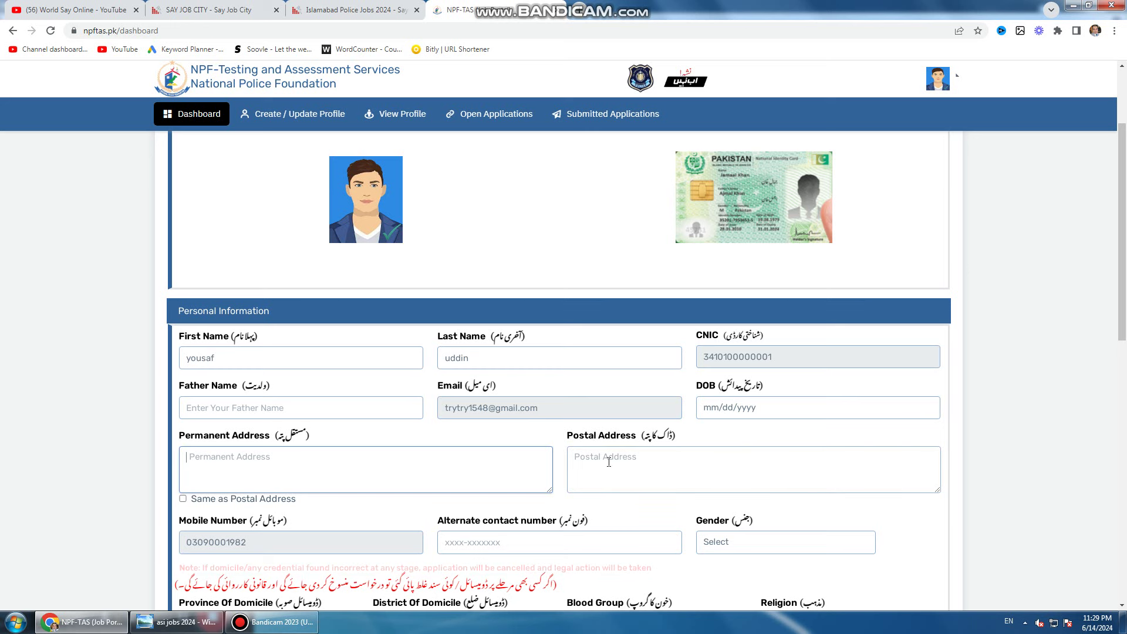
{"action": "left_click", "coordinate": [182, 499]}
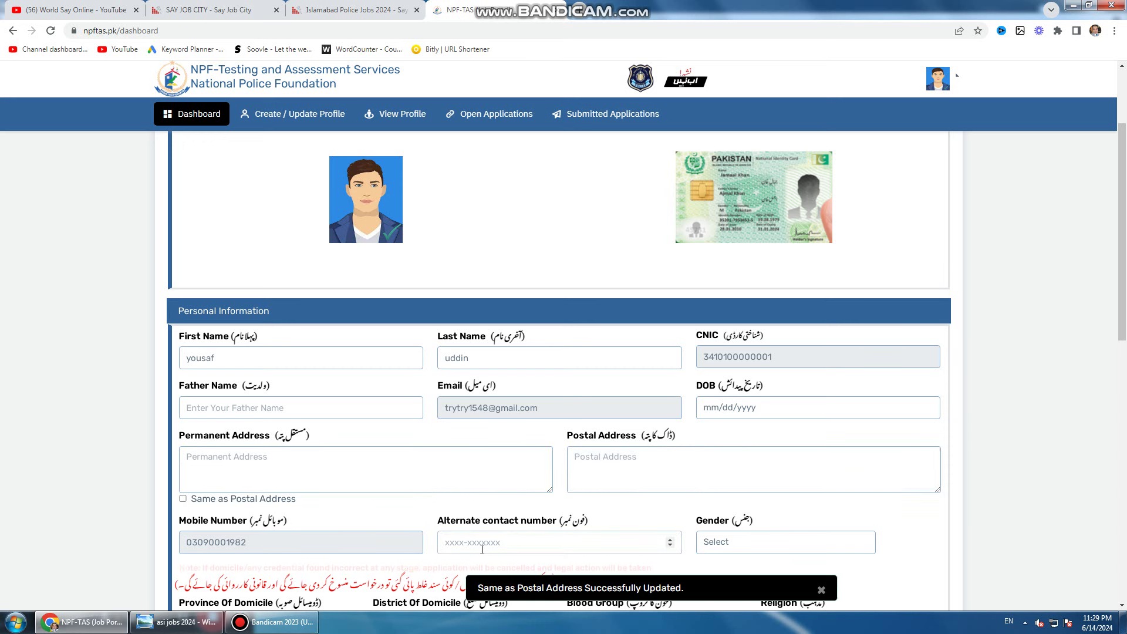
- Set the gender to Male, the province of domicile to Punjab and the district of domicile to Gujranwala
{"action": "left_click", "coordinate": [736, 541]}
{"action": "left_click", "coordinate": [734, 491]}
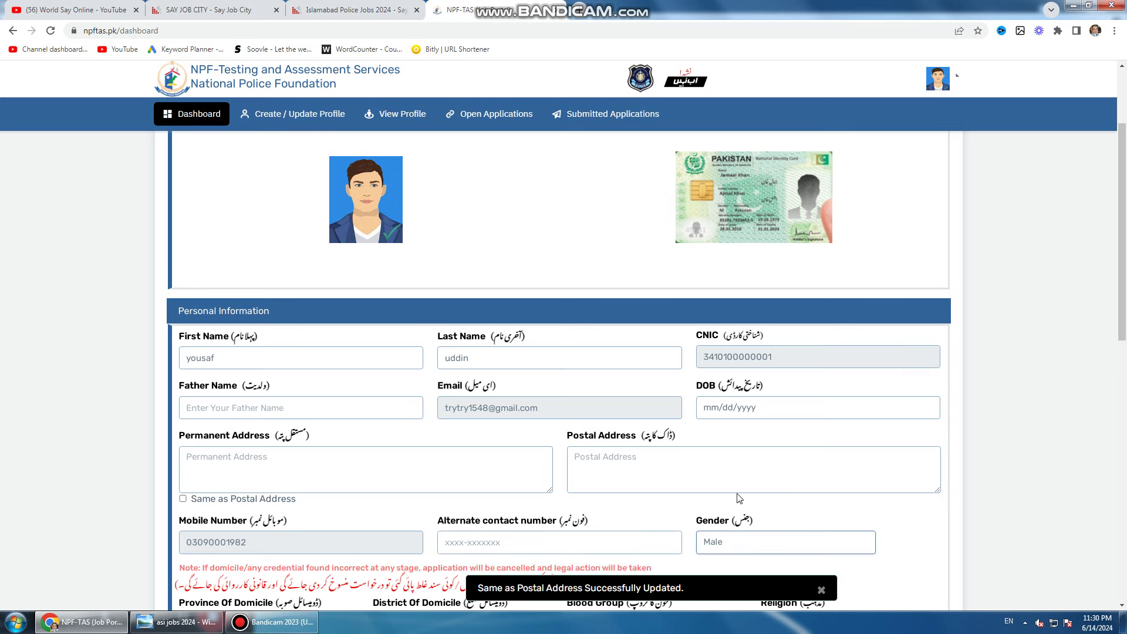
{"action": "scroll", "coordinate": [477, 491], "scroll_direction": "down", "scroll_amount": 3}
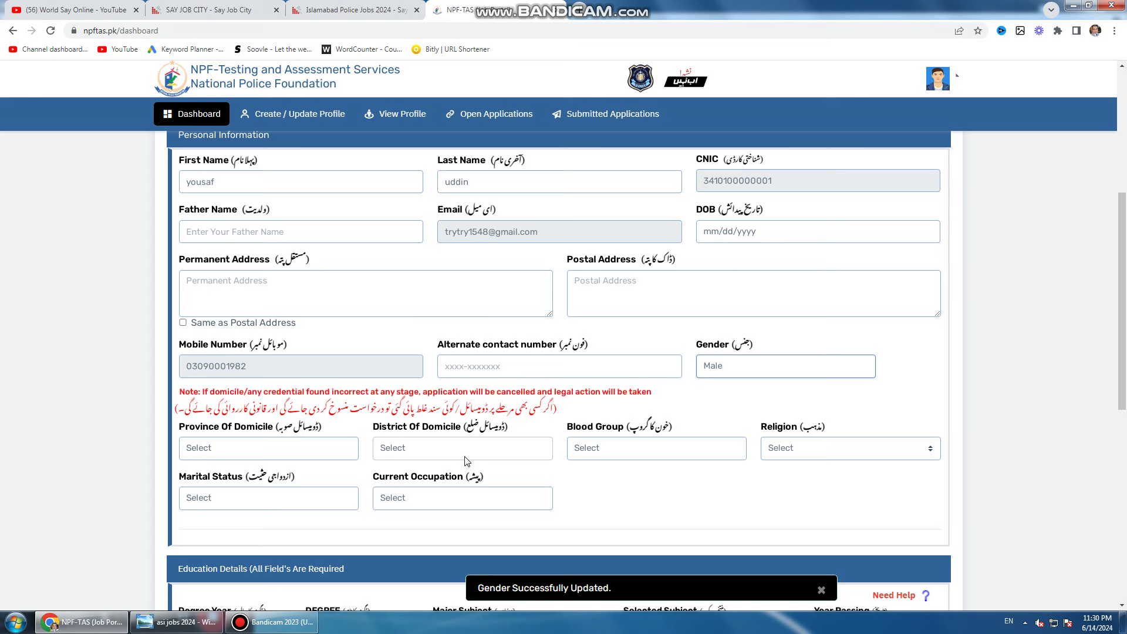
{"action": "left_click", "coordinate": [299, 449]}
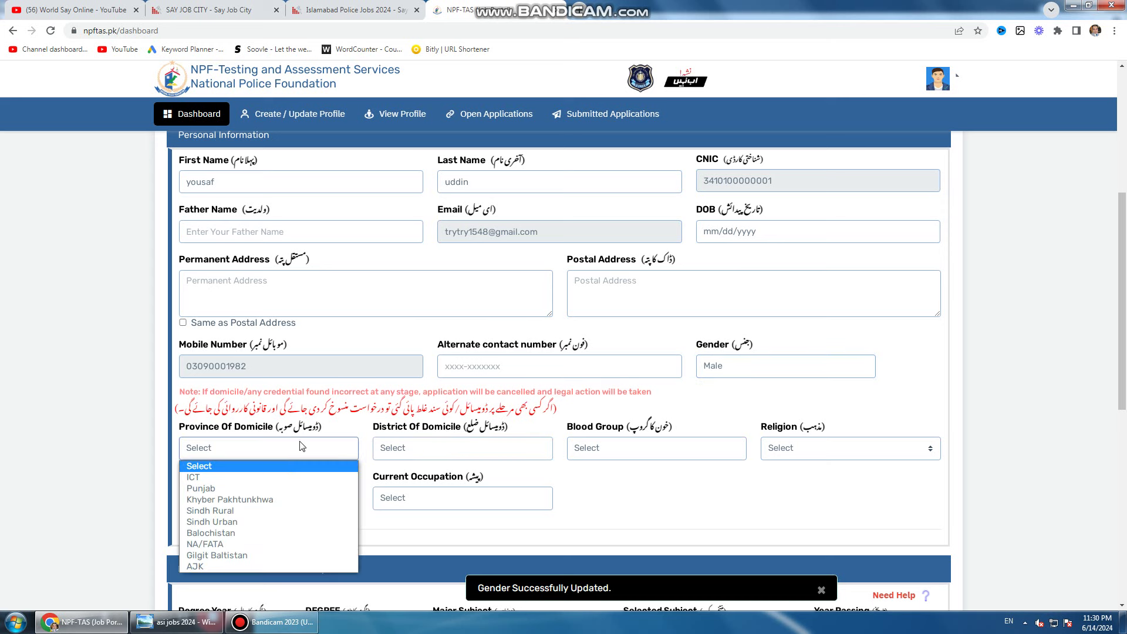
{"action": "left_click", "coordinate": [287, 489]}
{"action": "left_click", "coordinate": [434, 448]}
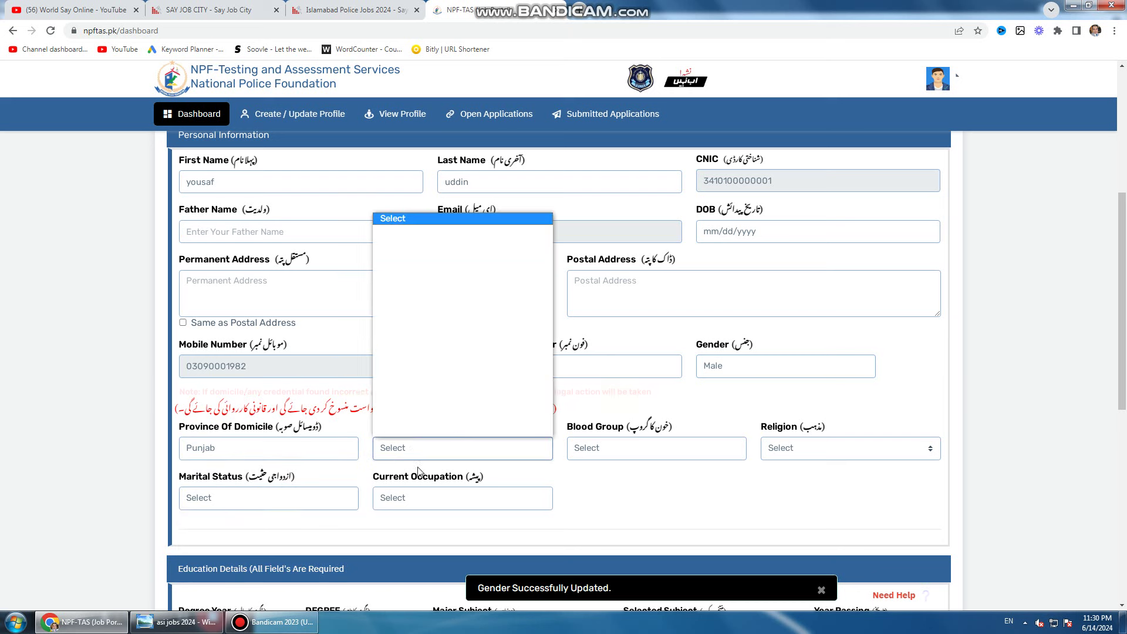
{"action": "left_click", "coordinate": [433, 319]}
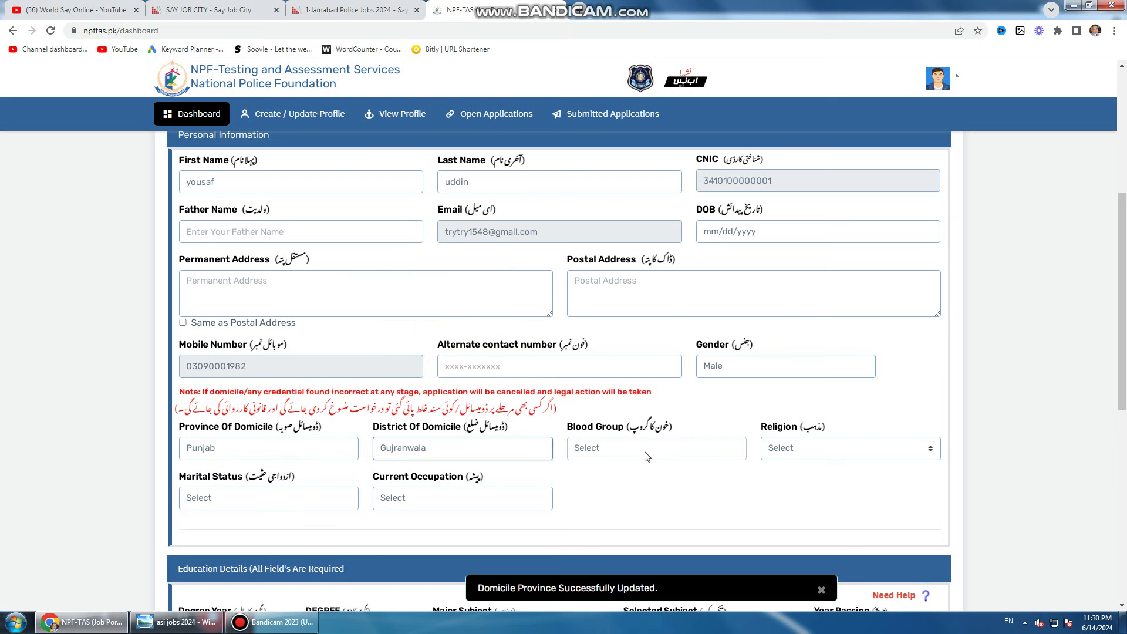
- Set the blood group to B+ and the religion to Islam in the personal information
{"action": "left_click", "coordinate": [645, 450]}
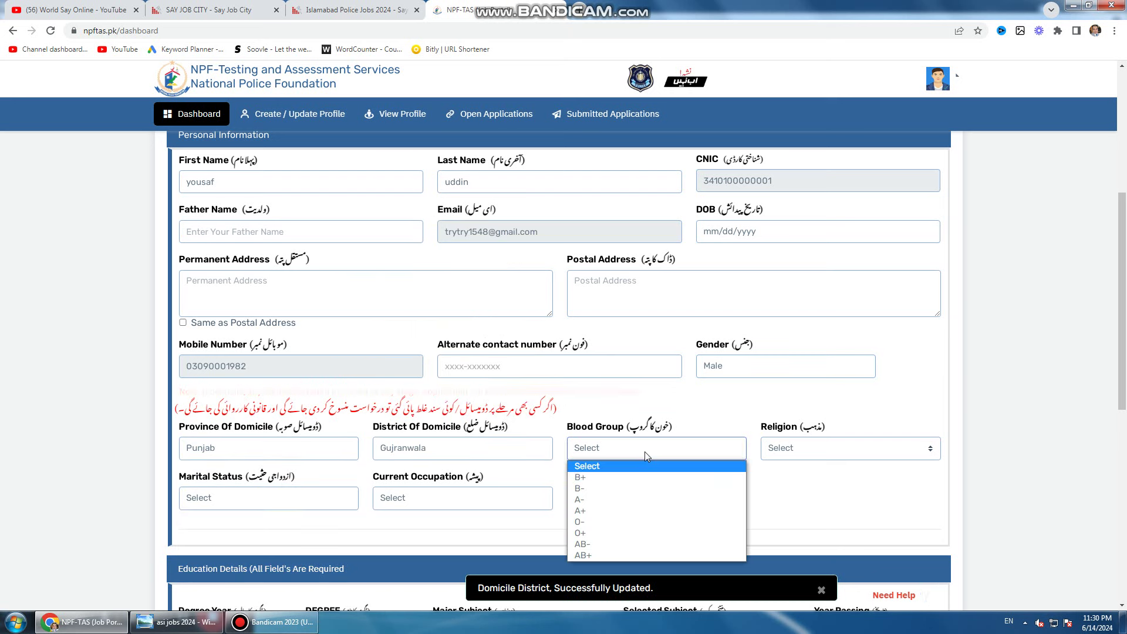
{"action": "left_click", "coordinate": [623, 476]}
{"action": "left_click", "coordinate": [821, 448]}
{"action": "left_click", "coordinate": [783, 522]}
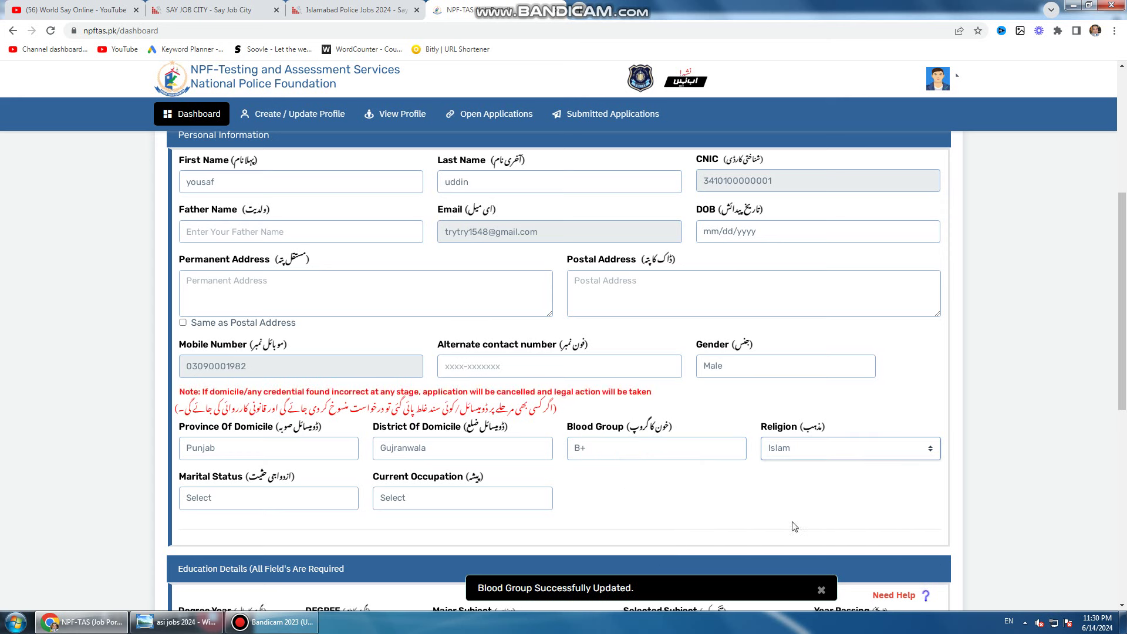
- Set the marital status to Married and the current occupation to Government Servant
{"action": "left_click", "coordinate": [317, 499]}
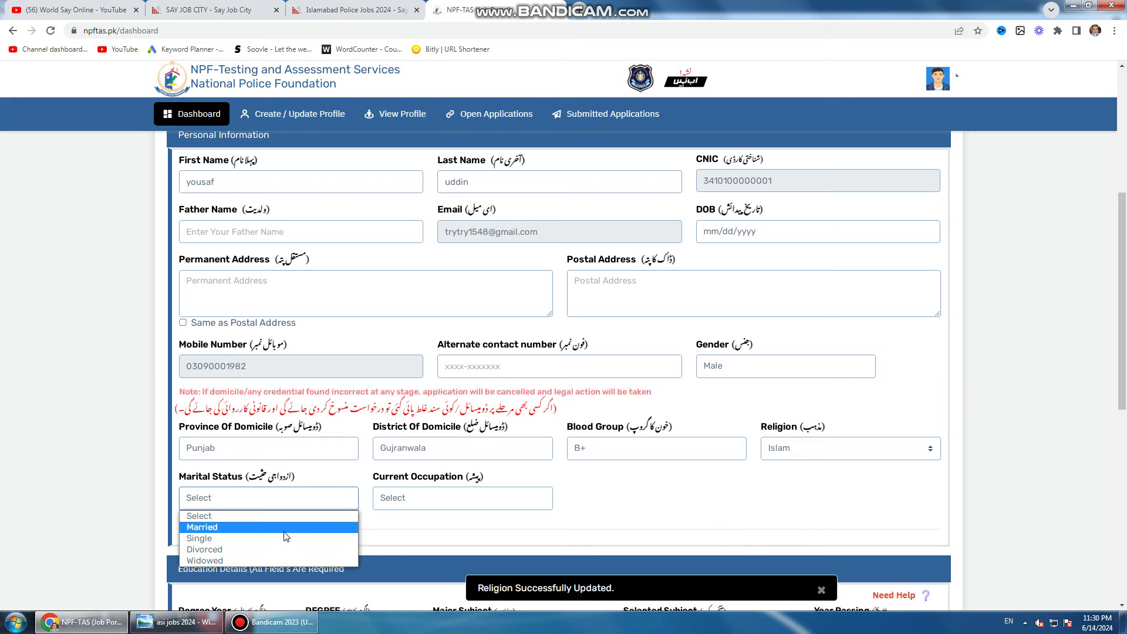
{"action": "left_click", "coordinate": [331, 521]}
{"action": "left_click", "coordinate": [434, 502]}
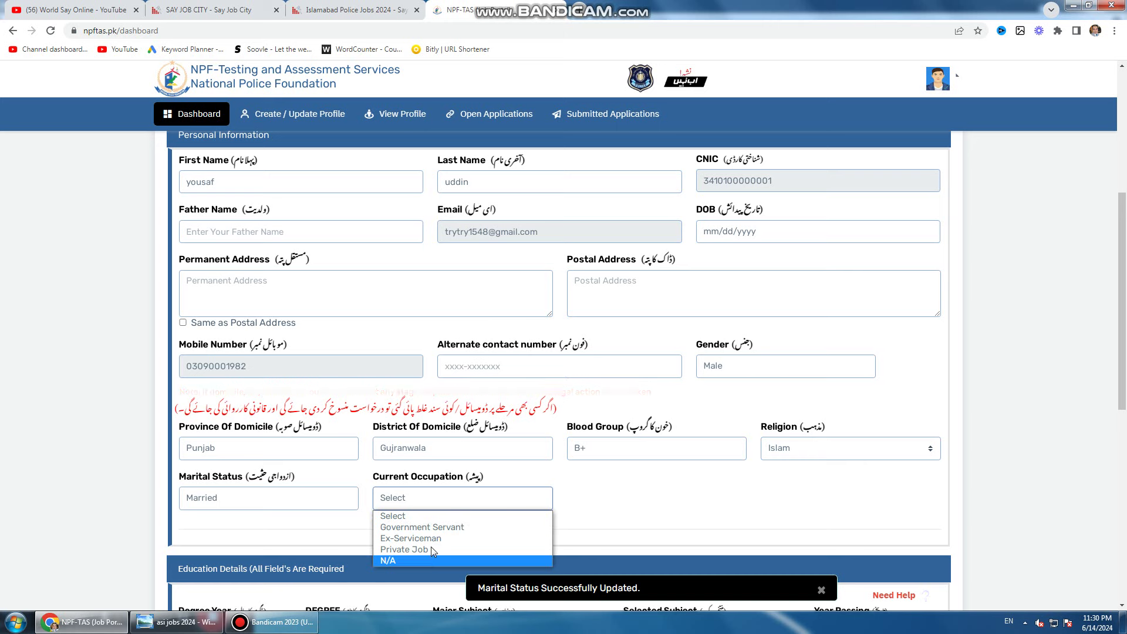
{"action": "left_click", "coordinate": [438, 527]}
- In the education details, set the degree year to 10-Year and the degree to Matriculation
{"action": "scroll", "coordinate": [438, 522], "scroll_direction": "down", "scroll_amount": 3}
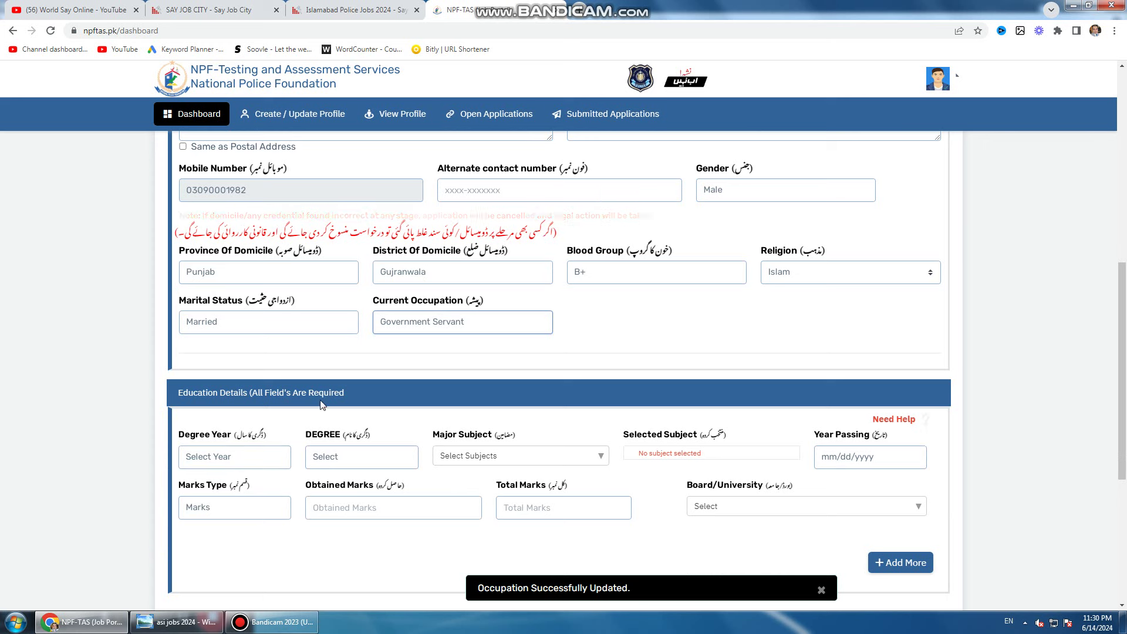
{"action": "left_click", "coordinate": [235, 462]}
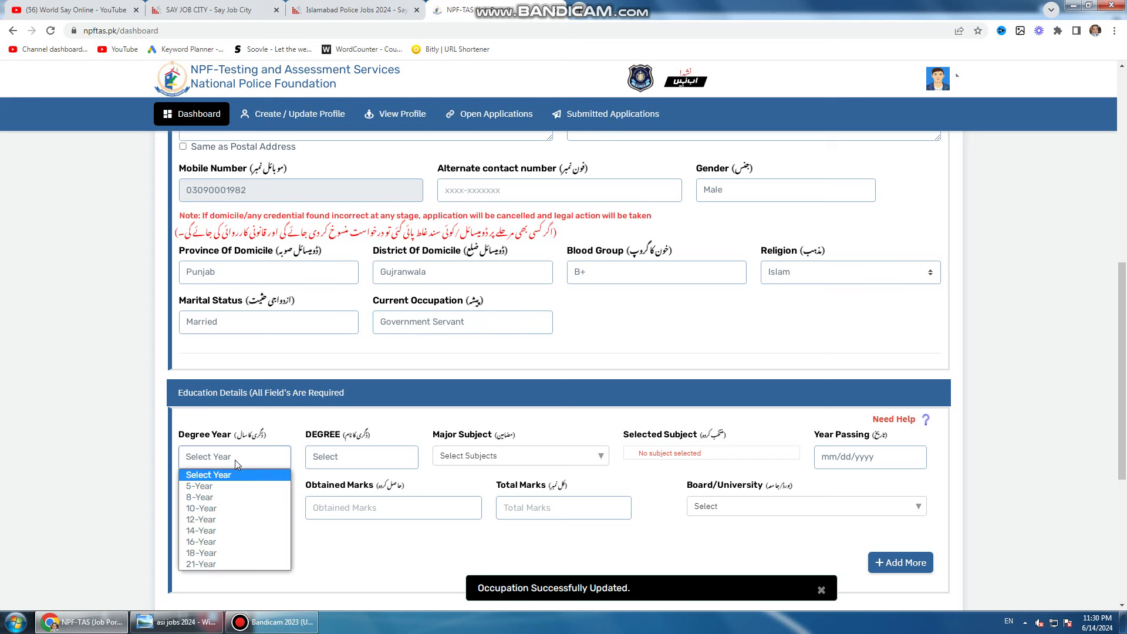
{"action": "left_click", "coordinate": [245, 511]}
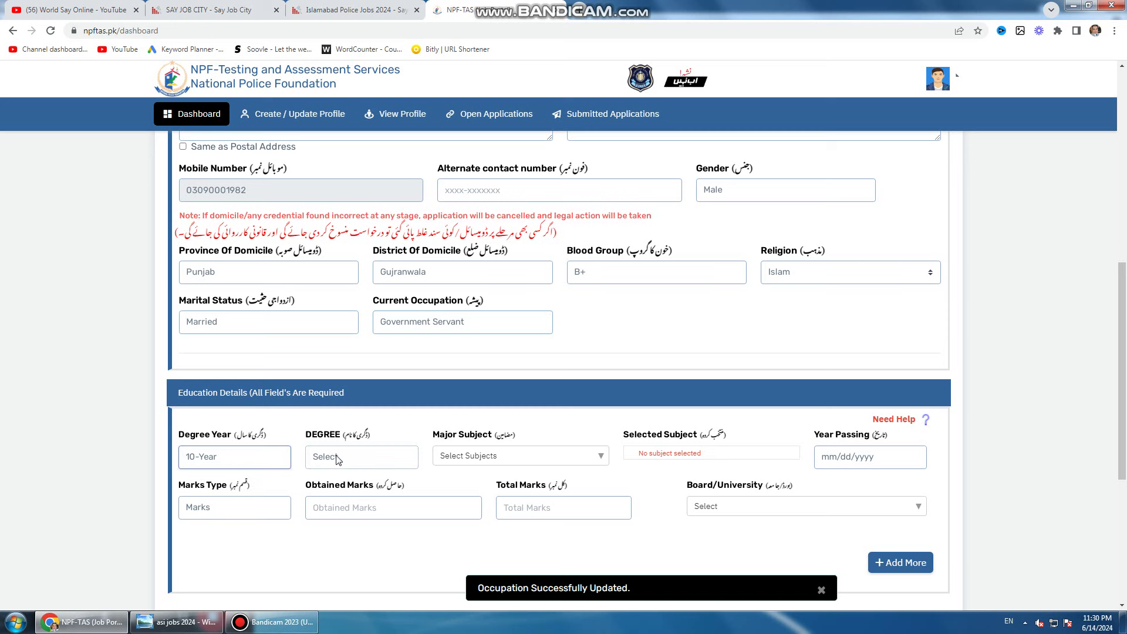
{"action": "left_click", "coordinate": [338, 460]}
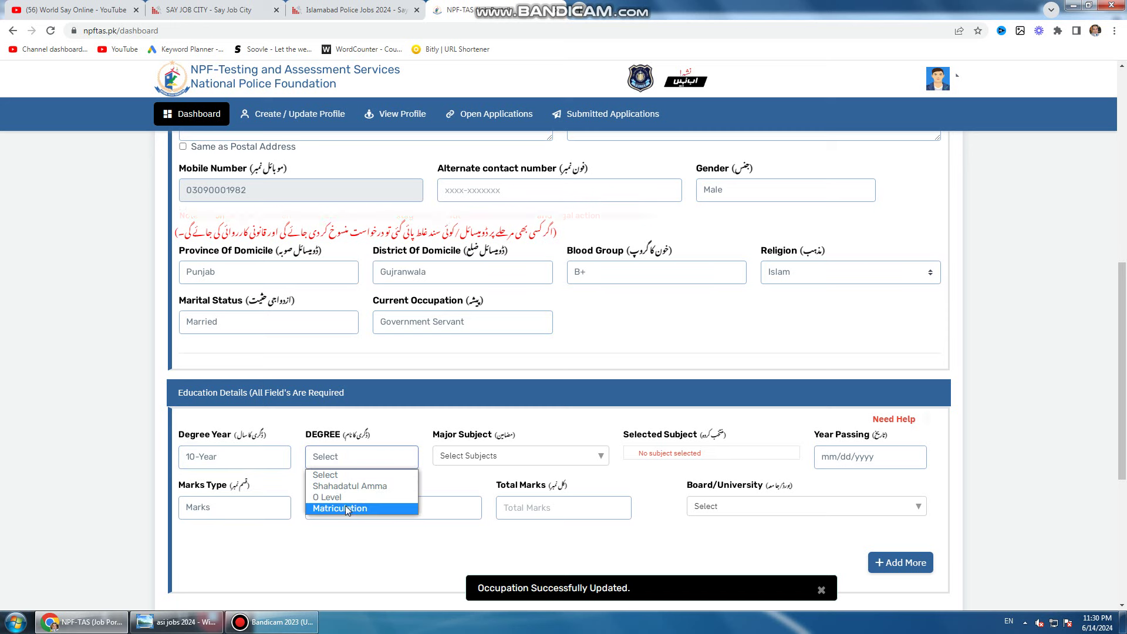
{"action": "left_click", "coordinate": [345, 509]}
- Add Astronomy & Allied Sciences as the major subject of the Matriculation entry
{"action": "left_click", "coordinate": [485, 457]}
{"action": "left_click", "coordinate": [486, 461]}
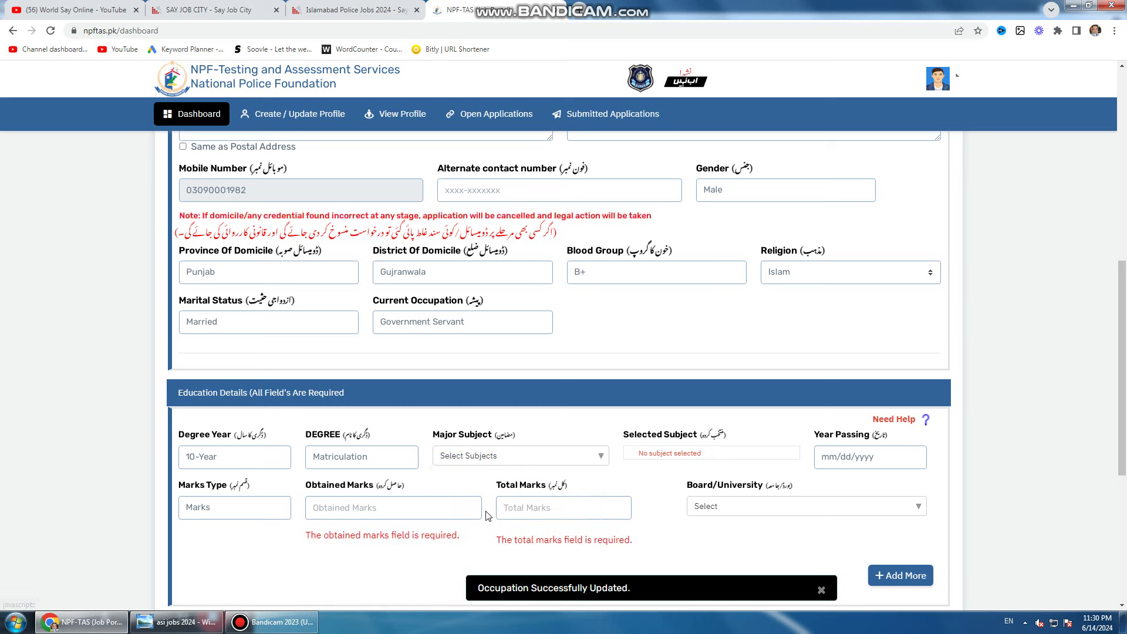
{"action": "left_click", "coordinate": [520, 455]}
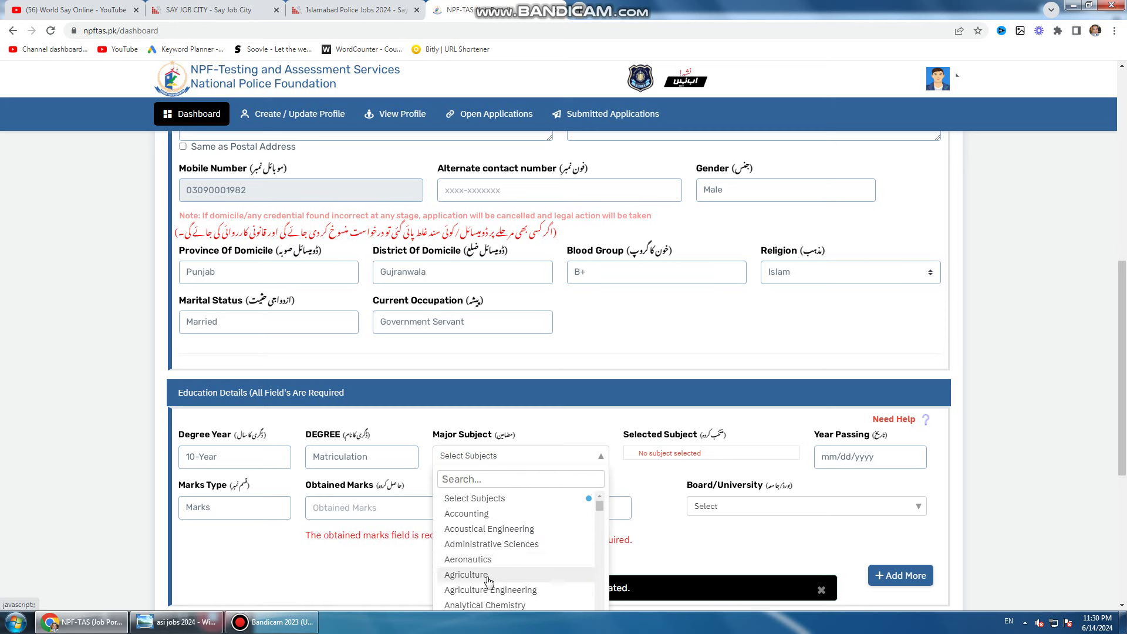
{"action": "scroll", "coordinate": [488, 580], "scroll_direction": "down", "scroll_amount": 2}
{"action": "scroll", "coordinate": [488, 576], "scroll_direction": "down", "scroll_amount": 1}
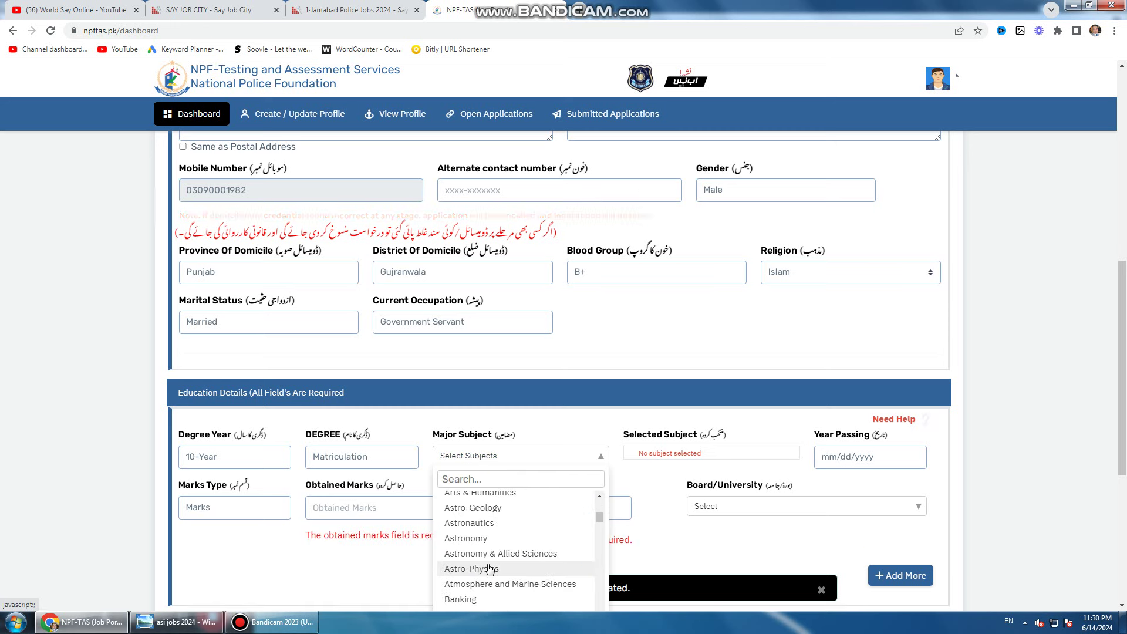
{"action": "left_click", "coordinate": [707, 472]}
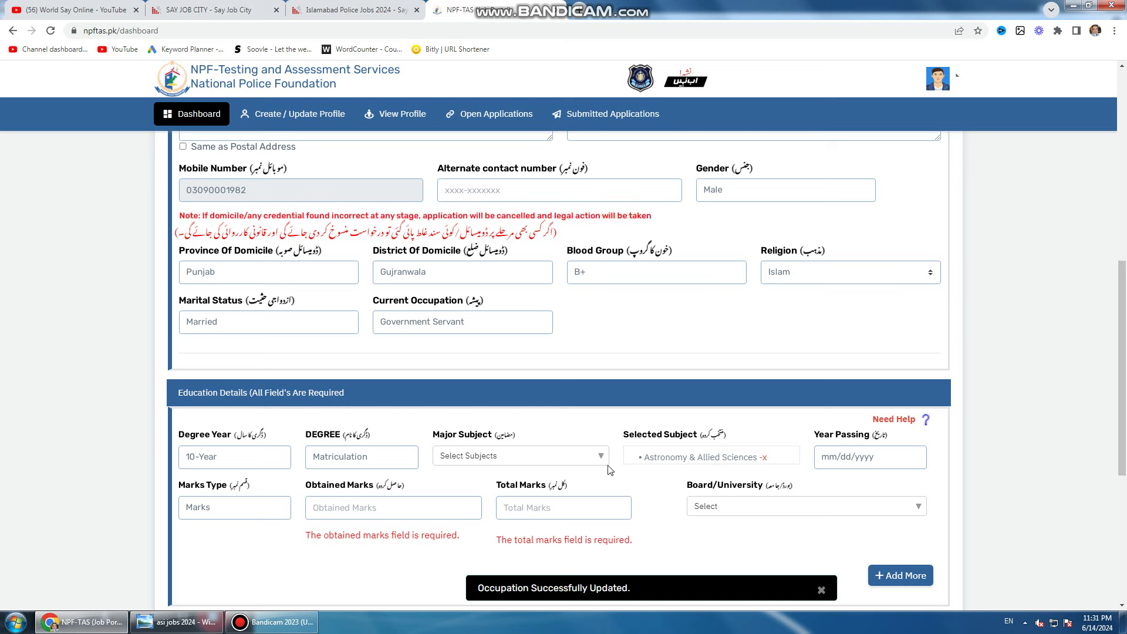
- Check the passing date and board/university fields without filling them, and try to add another education entry
{"action": "left_click", "coordinate": [831, 460]}
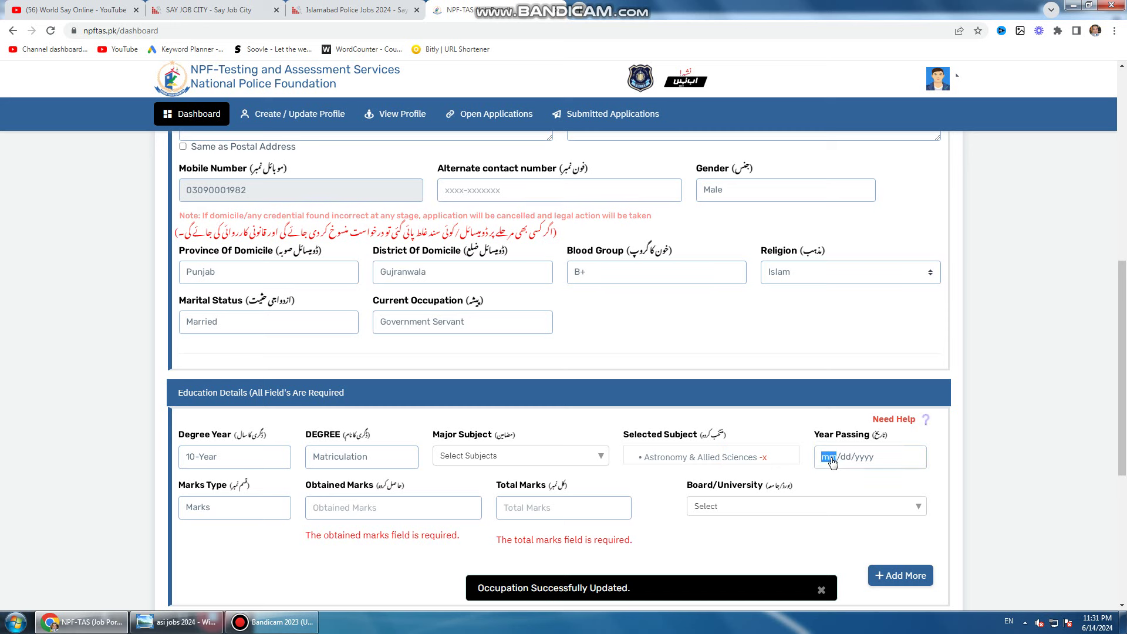
{"action": "left_click", "coordinate": [958, 480]}
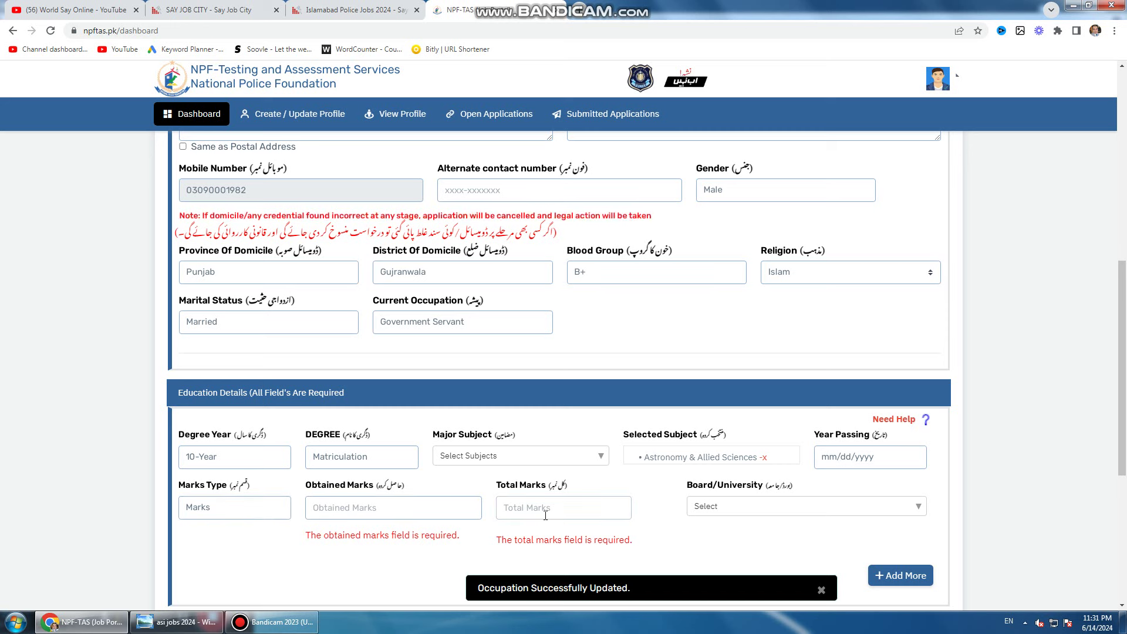
{"action": "left_click", "coordinate": [721, 514]}
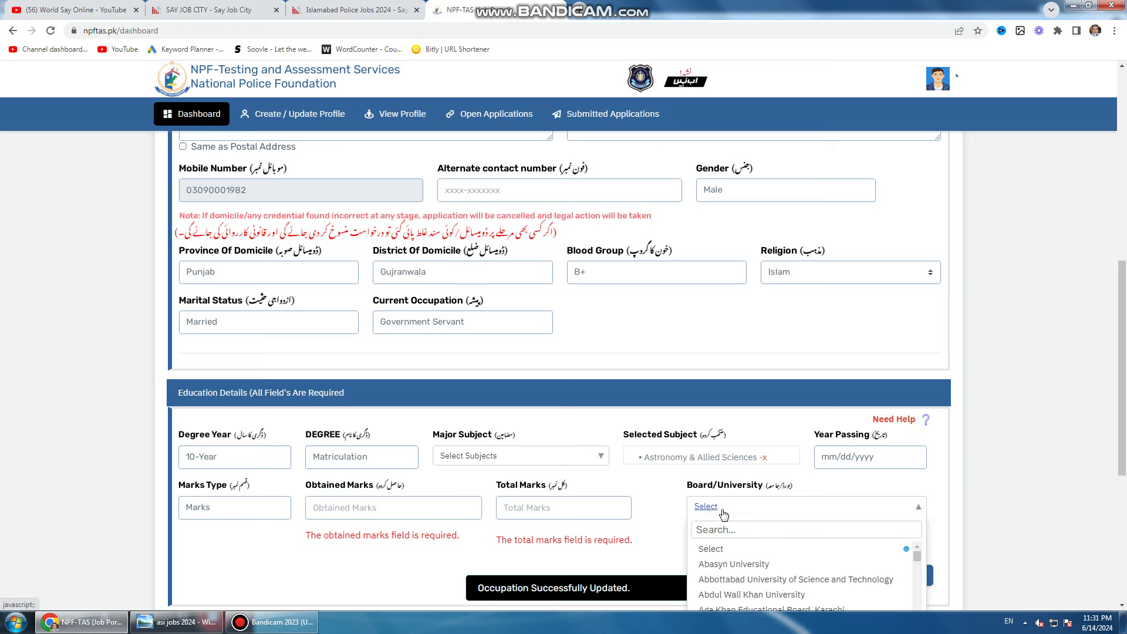
{"action": "left_click", "coordinate": [1027, 477]}
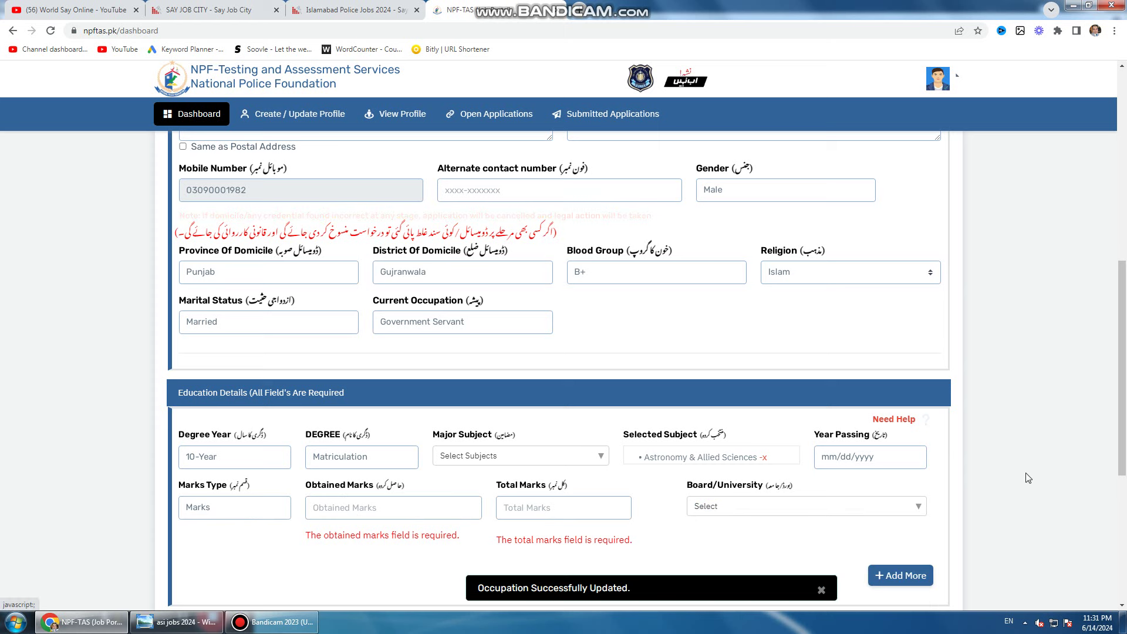
{"action": "scroll", "coordinate": [1023, 480], "scroll_direction": "down", "scroll_amount": 2}
{"action": "left_click", "coordinate": [909, 465]}
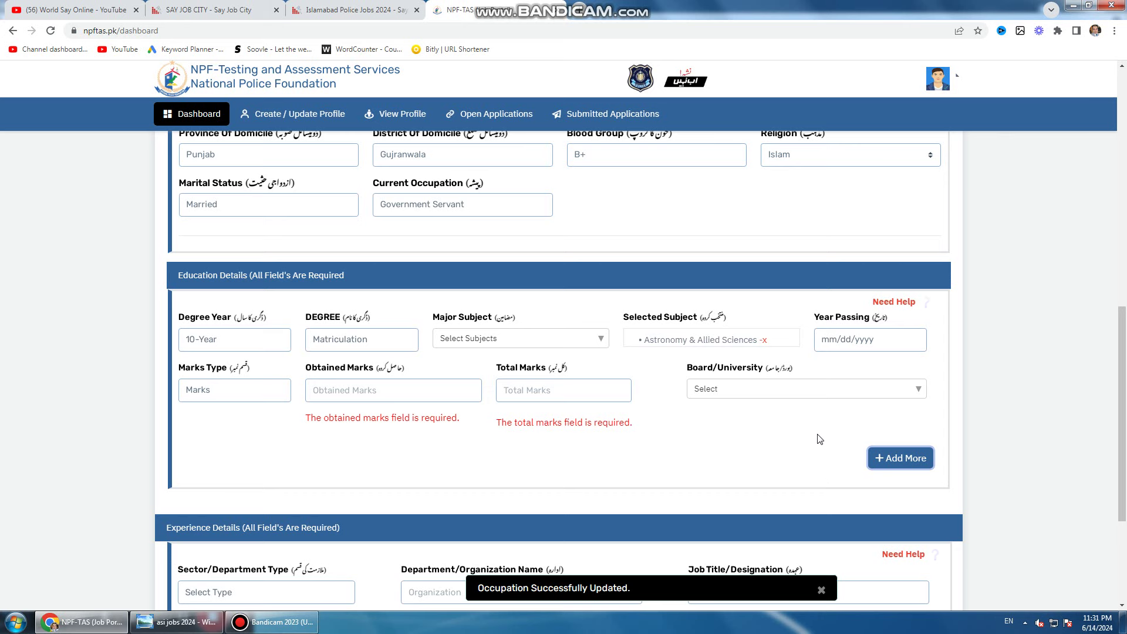
- Look over the experience details, checking the sector types and organization field without filling them, and dismiss the update notification
{"action": "scroll", "coordinate": [900, 460], "scroll_direction": "down", "scroll_amount": 3}
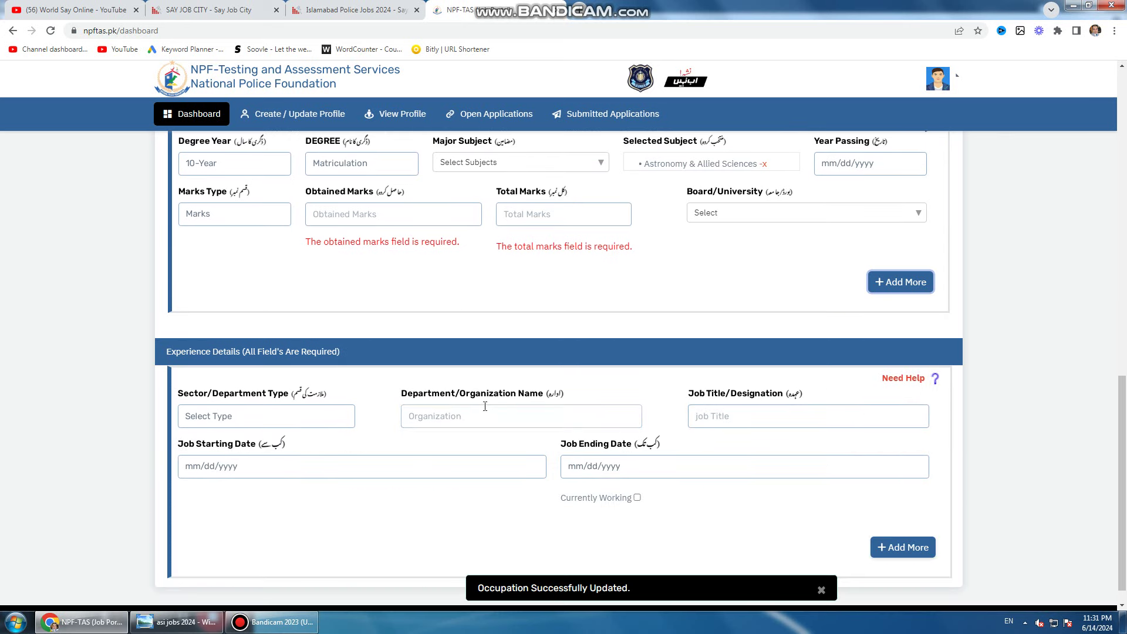
{"action": "left_click", "coordinate": [263, 422]}
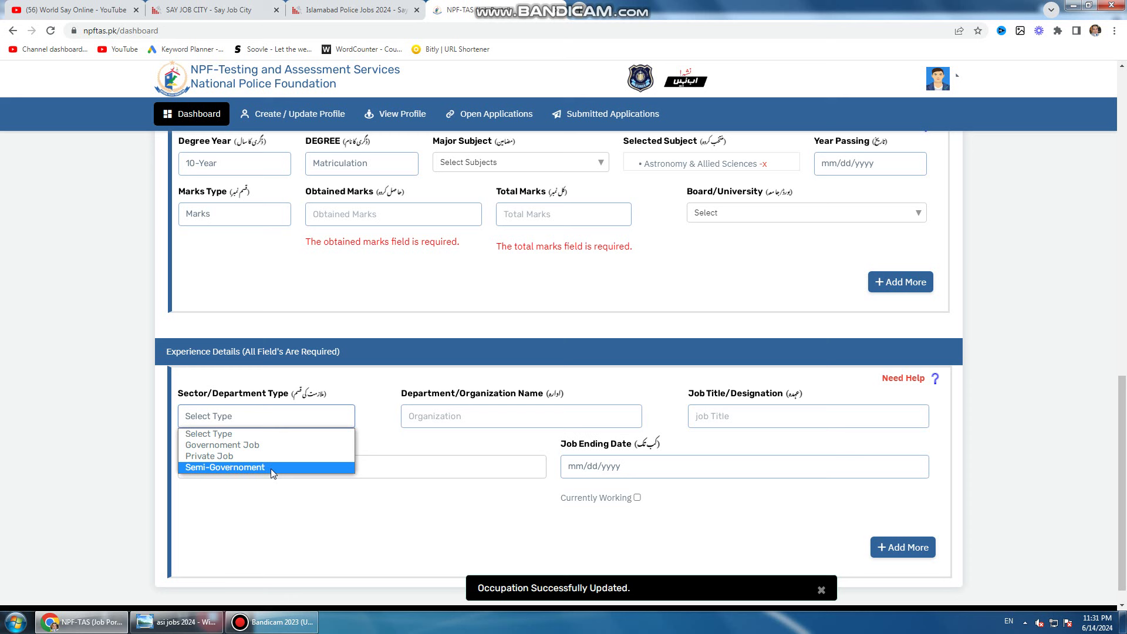
{"action": "left_click", "coordinate": [439, 414]}
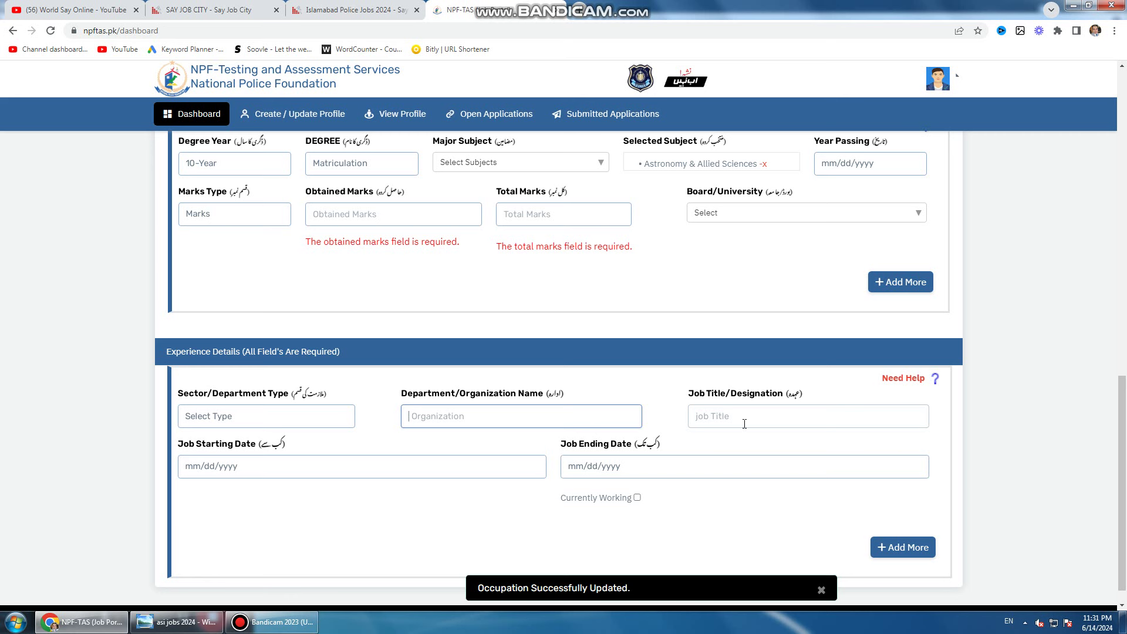
{"action": "scroll", "coordinate": [780, 495], "scroll_direction": "down", "scroll_amount": 1}
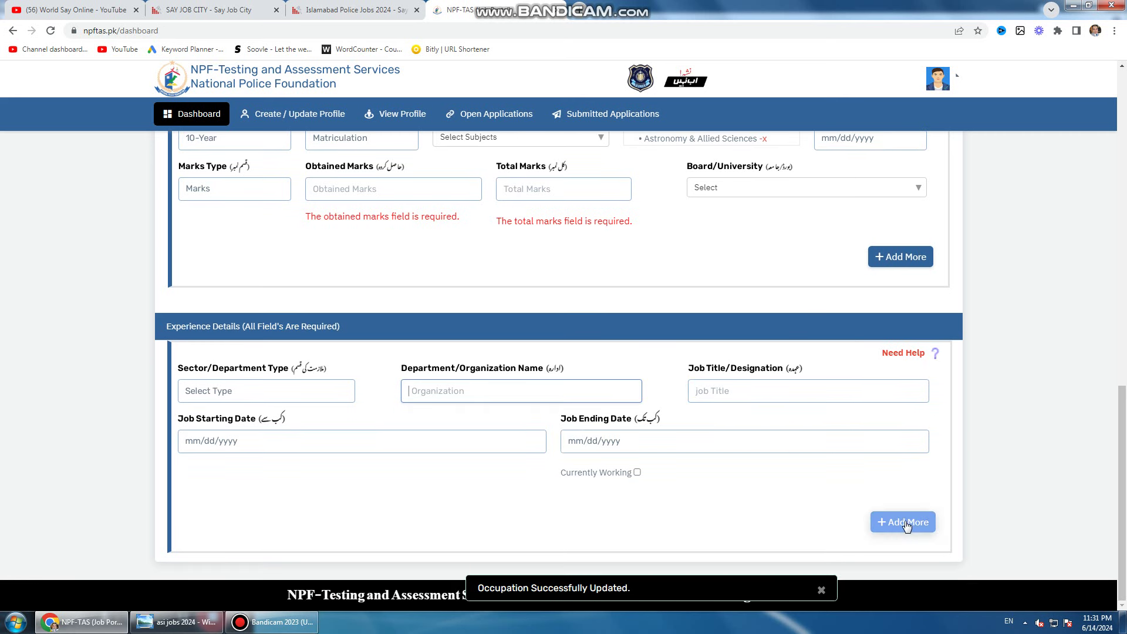
{"action": "left_click", "coordinate": [823, 597]}
- View the profile summary, the list of open applications and the submitted applications page
{"action": "scroll", "coordinate": [723, 555], "scroll_direction": "up", "scroll_amount": 6}
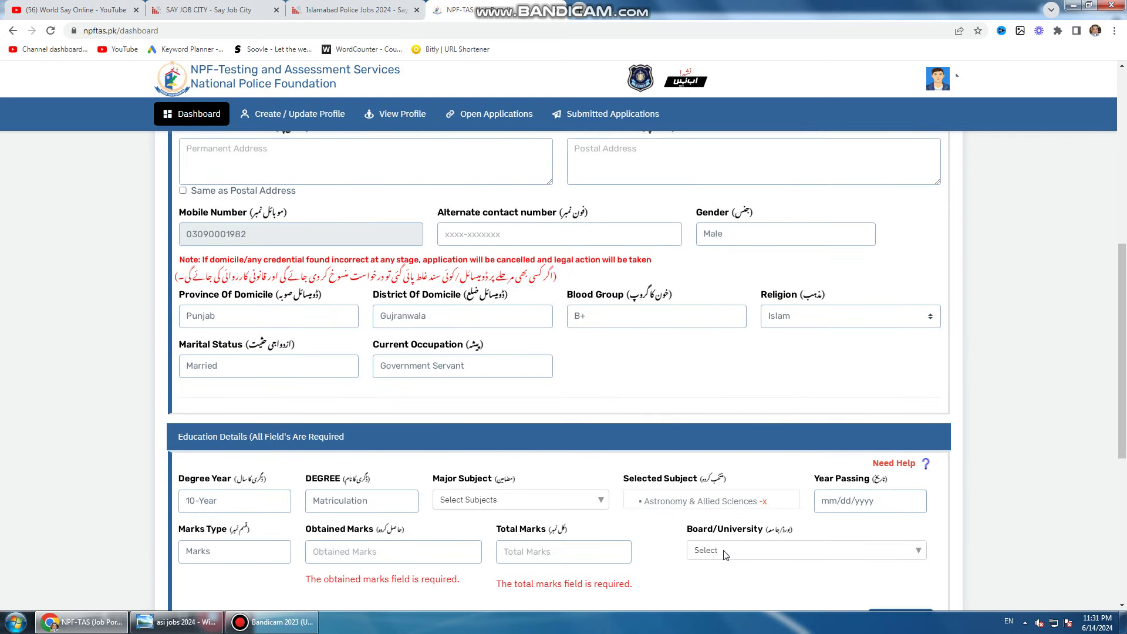
{"action": "scroll", "coordinate": [726, 556], "scroll_direction": "up", "scroll_amount": 8}
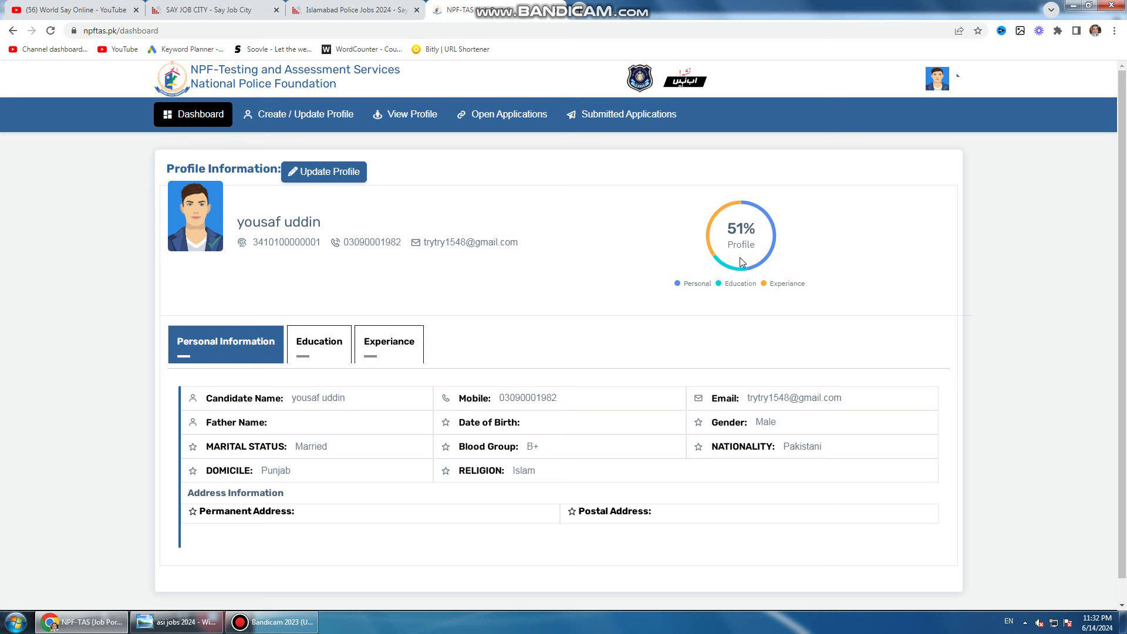
{"action": "left_click", "coordinate": [505, 118]}
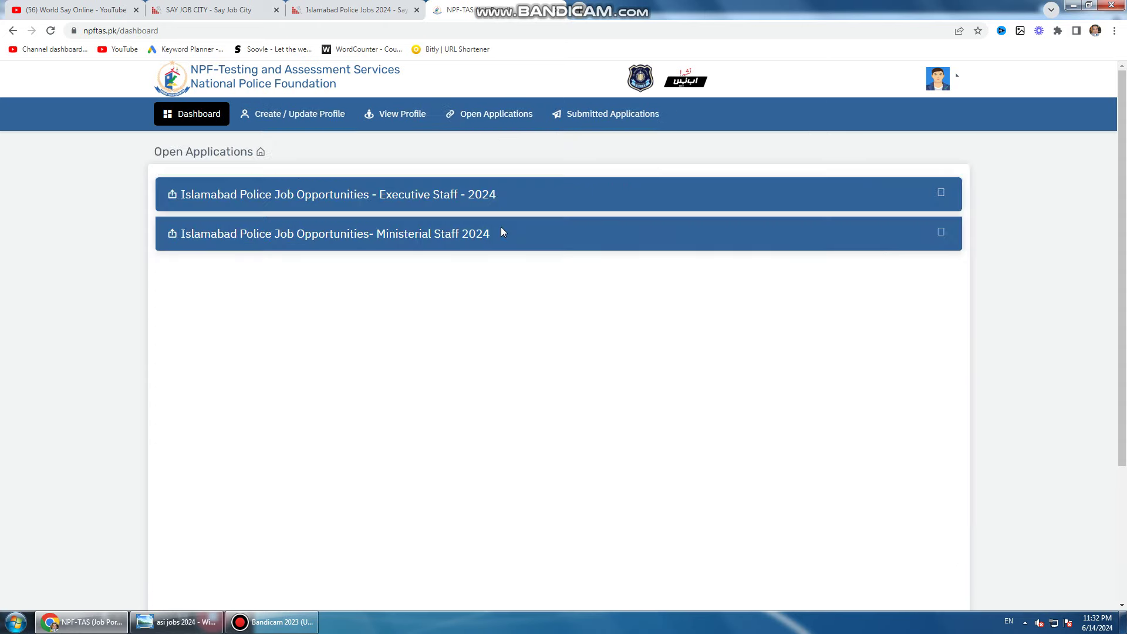
{"action": "left_click", "coordinate": [582, 115]}
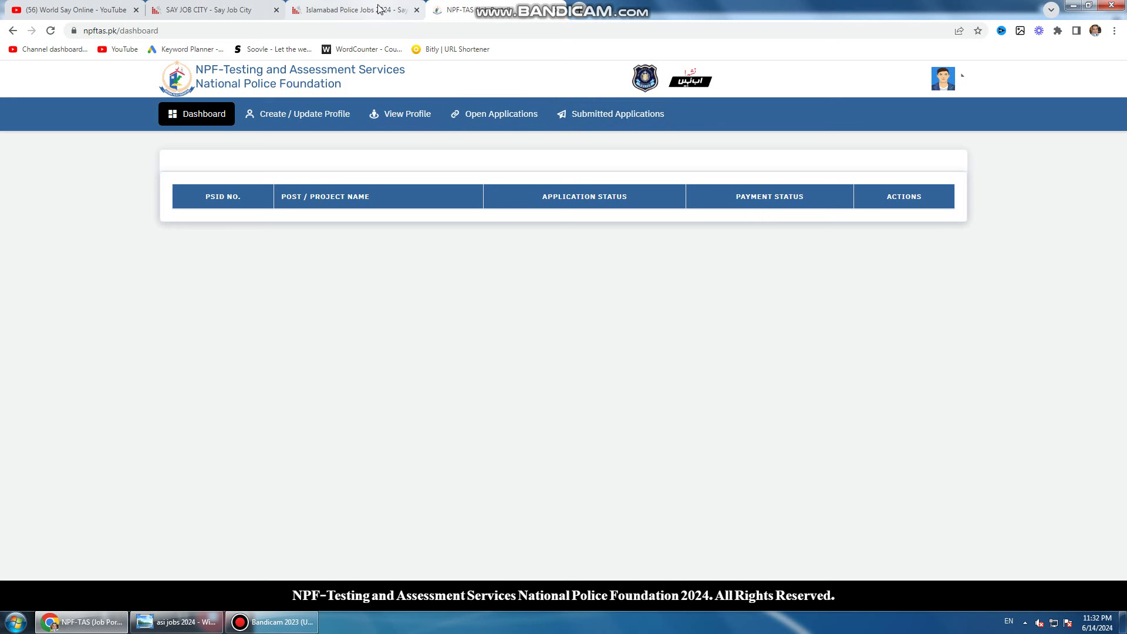
- Return to the Islamabad Police Jobs 2024 article and review its online application instructions and advertisement image
{"action": "left_click", "coordinate": [336, 12]}
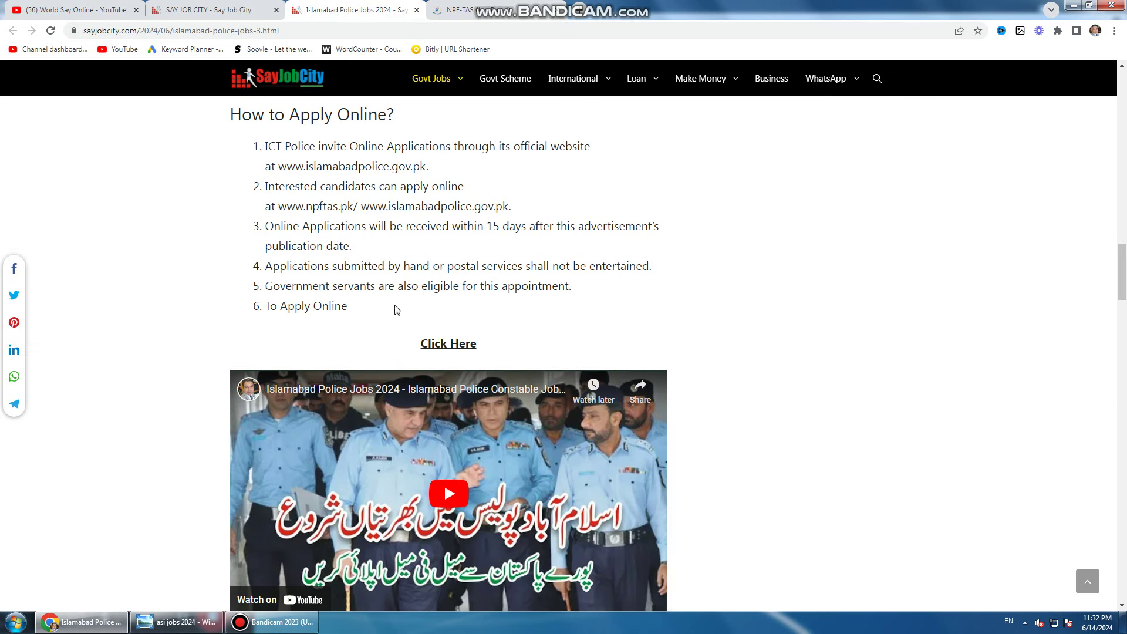
{"action": "scroll", "coordinate": [396, 305], "scroll_direction": "up", "scroll_amount": 6}
{"action": "key", "text": "ctrl+shift+Tab"}
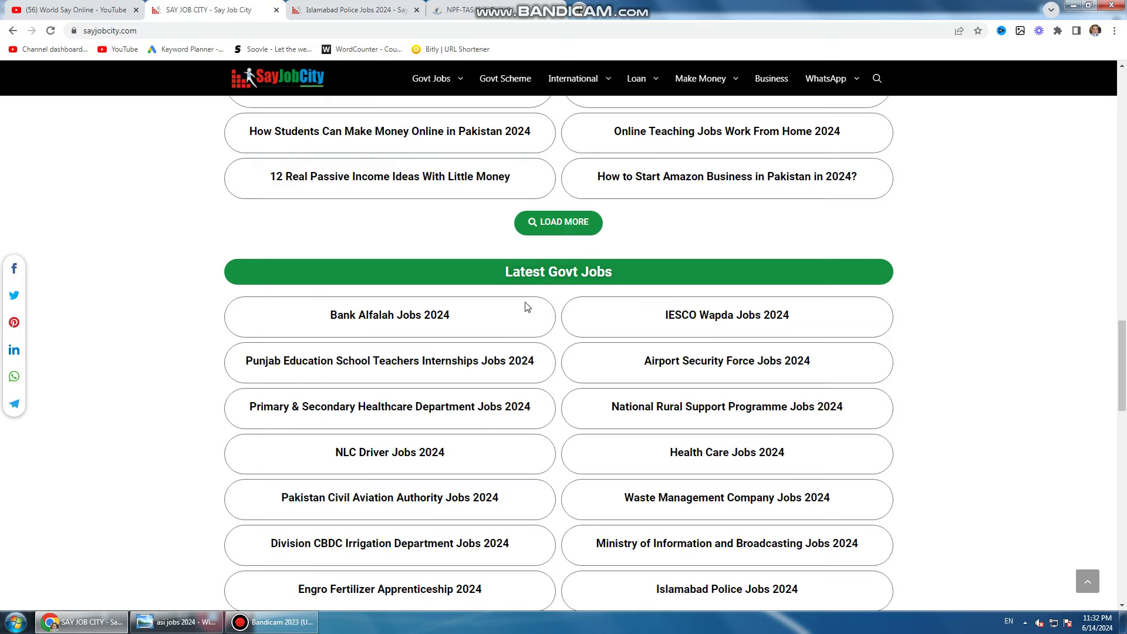
{"action": "left_click", "coordinate": [352, 5]}
{"action": "left_click_drag", "start_coordinate": [1123, 247], "coordinate": [1078, 332]}
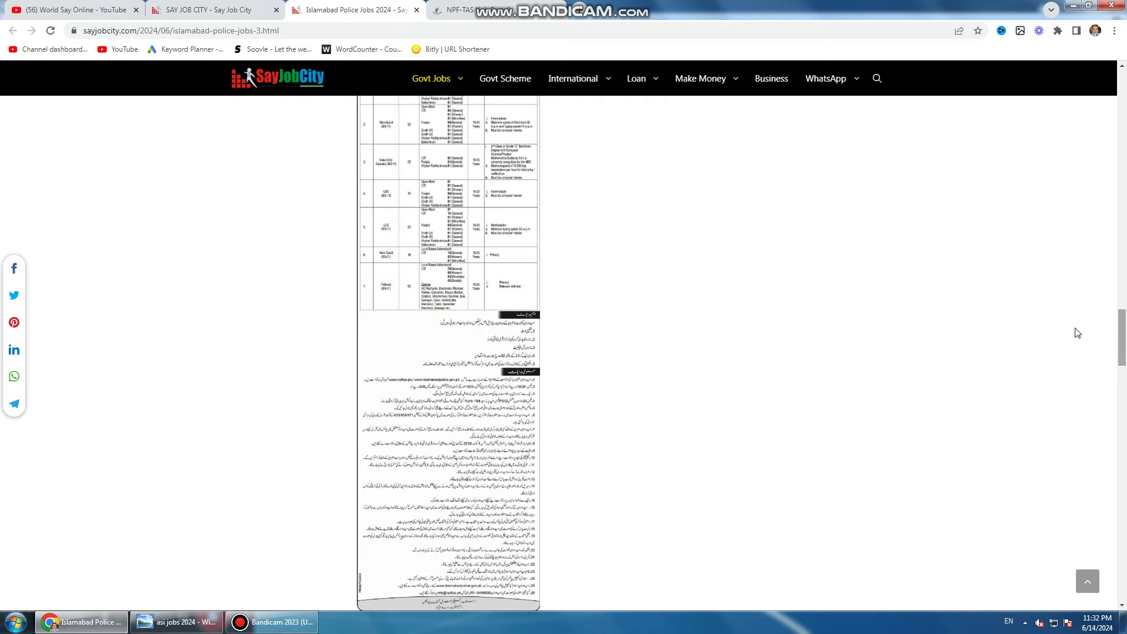
- Open the Bank Alfalah Jobs 2024 post from the Latest Govt Jobs list in a new tab and read down to its application procedure
{"action": "key", "text": "ctrl+shift+Tab"}
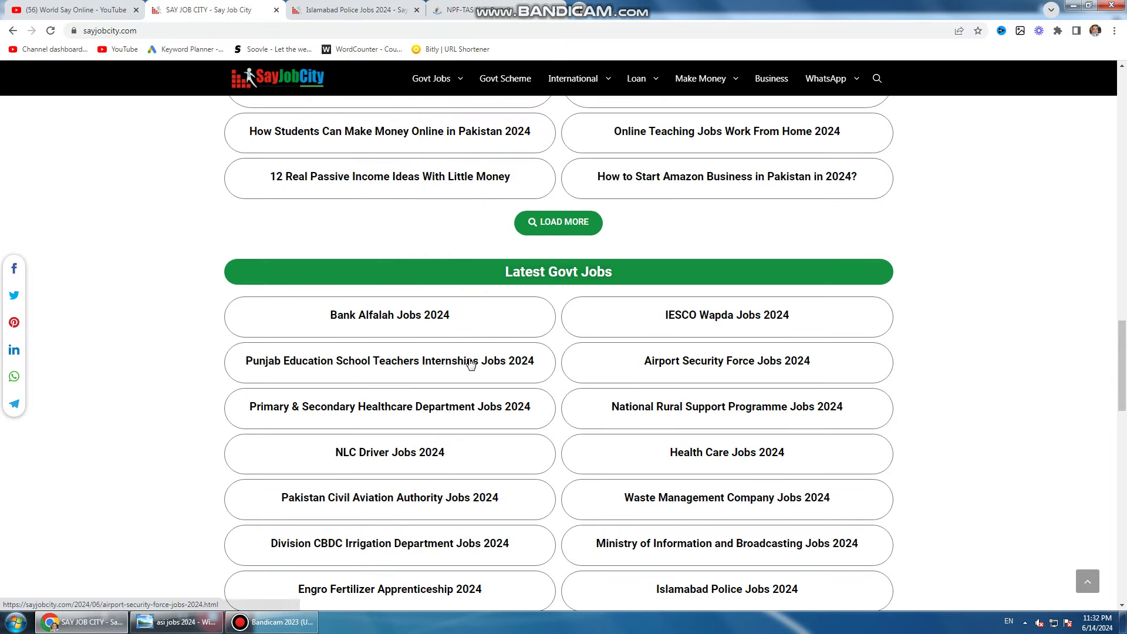
{"action": "middle_click", "coordinate": [428, 322]}
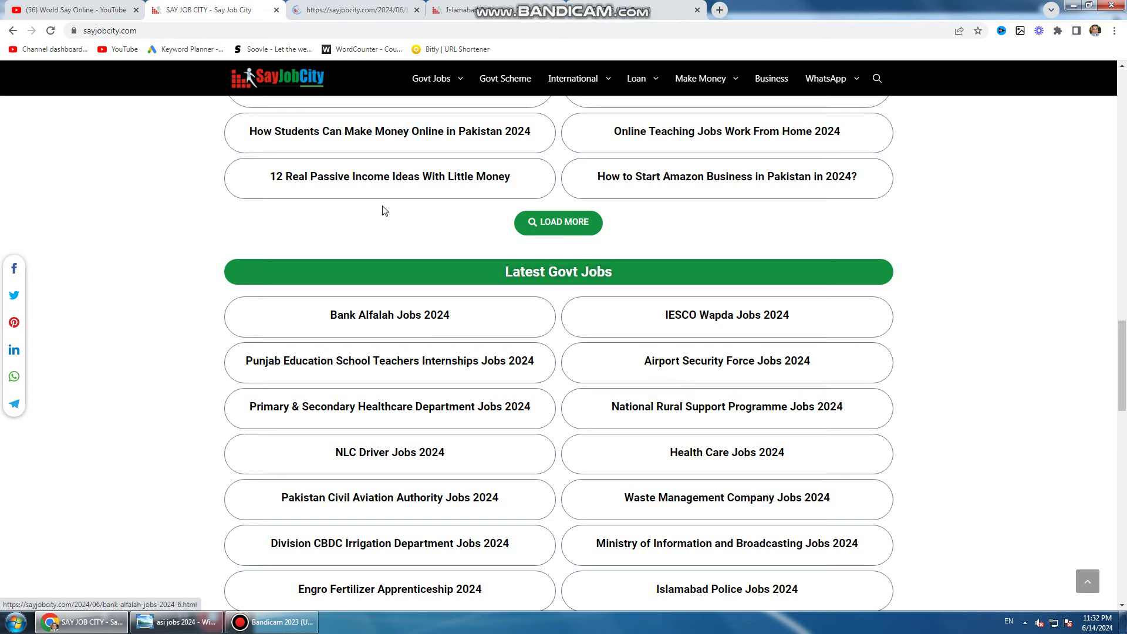
{"action": "key", "text": "ctrl+Tab"}
{"action": "scroll", "coordinate": [605, 335], "scroll_direction": "down", "scroll_amount": 10}
{"action": "scroll", "coordinate": [604, 348], "scroll_direction": "down", "scroll_amount": 5}
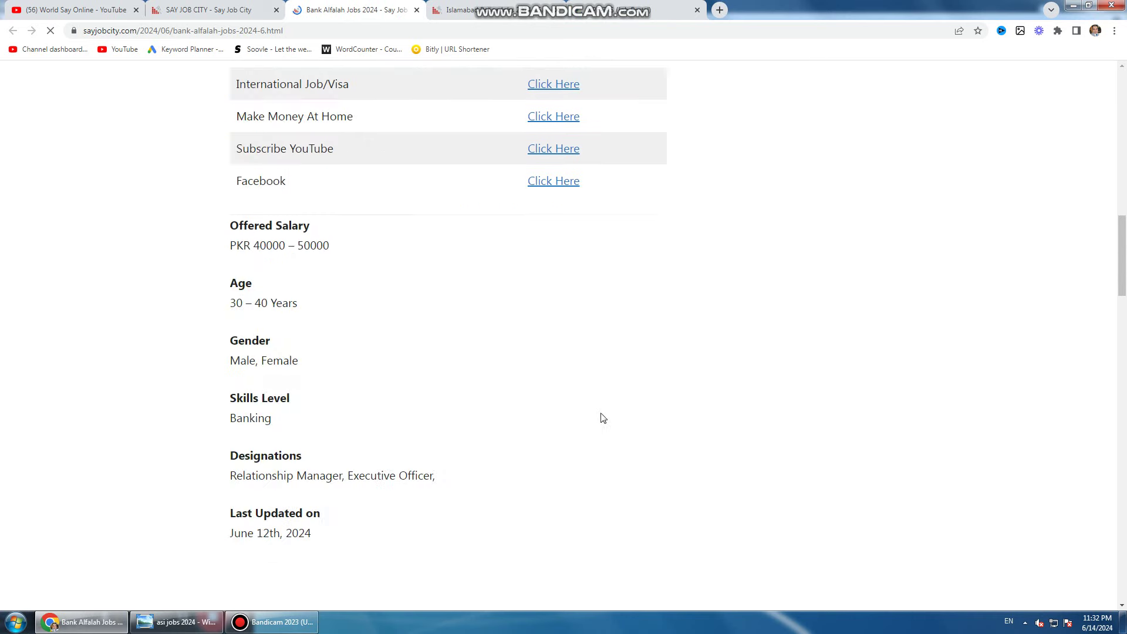
{"action": "scroll", "coordinate": [604, 418], "scroll_direction": "down", "scroll_amount": 6}
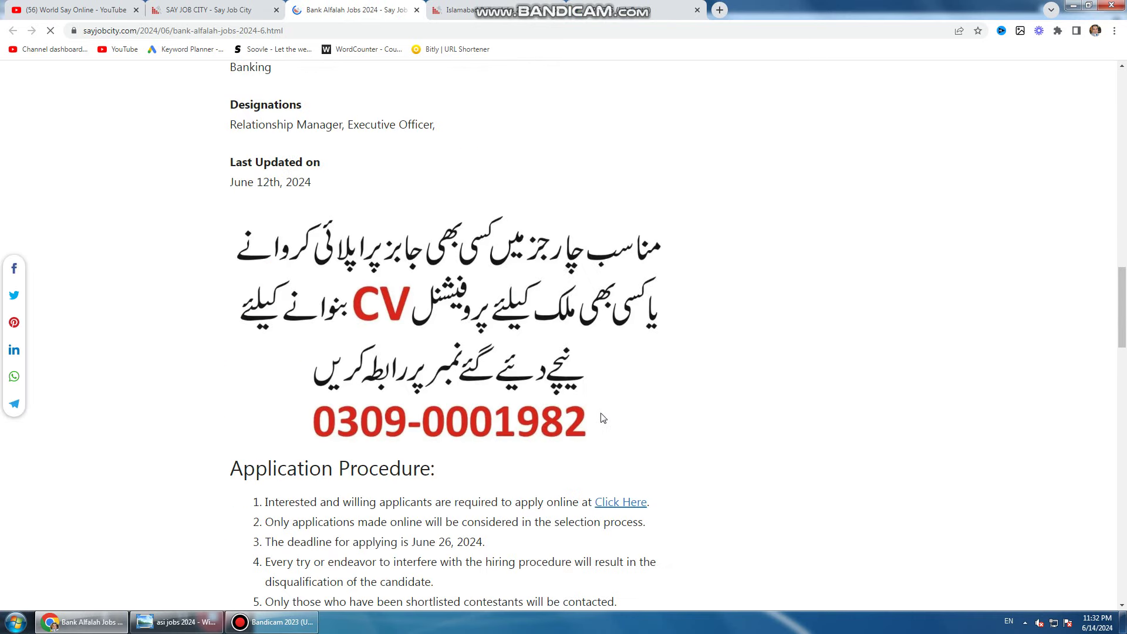
- Look through the Say Job City home page's job lists and switch to the World Say Online YouTube channel's videos
{"action": "key", "text": "ctrl+shift+Tab"}
{"action": "scroll", "coordinate": [573, 371], "scroll_direction": "down", "scroll_amount": 10}
{"action": "scroll", "coordinate": [575, 369], "scroll_direction": "up", "scroll_amount": 13}
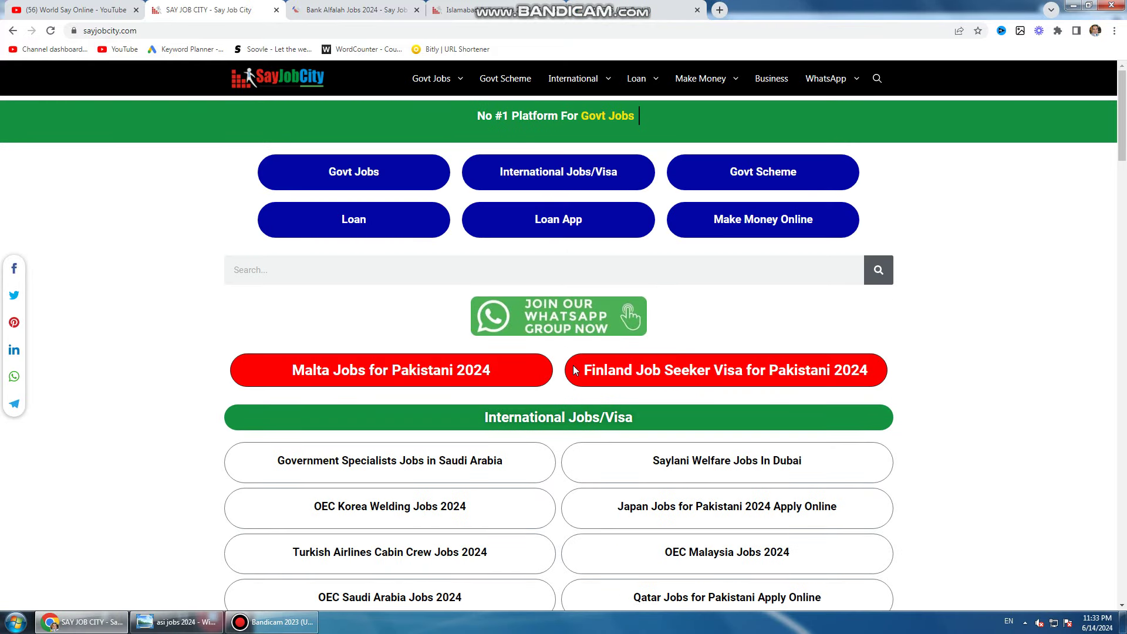
{"action": "key", "text": "ctrl+shift+Tab"}
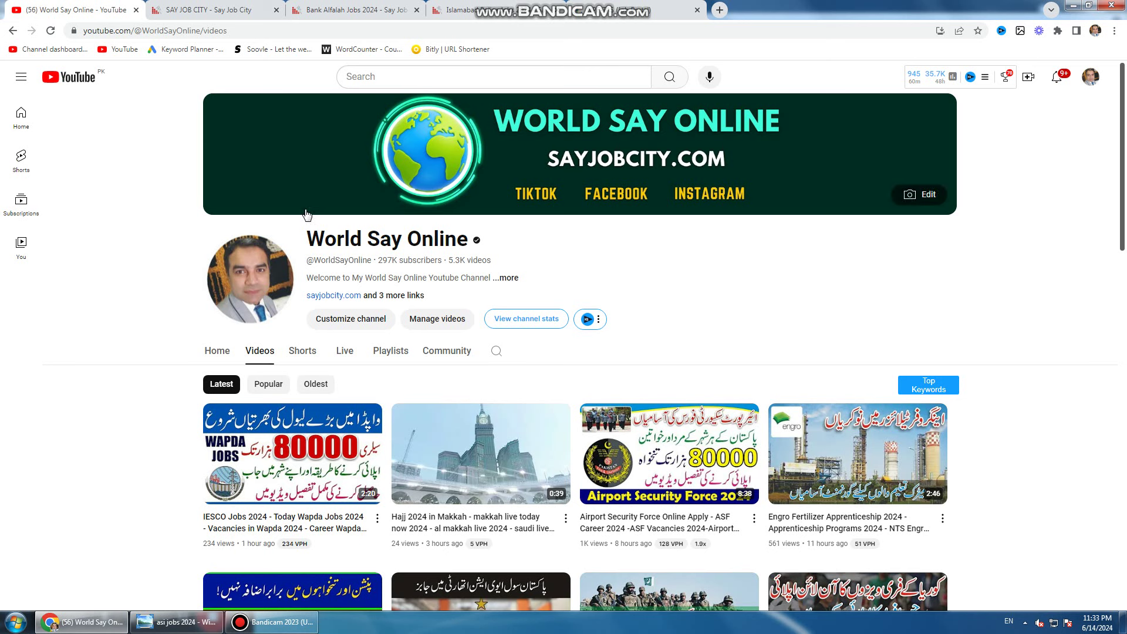
{"action": "left_click", "coordinate": [272, 621]}
{"action": "mouse_move", "coordinate": [76, 592]}
{"action": "left_mouse_down"}
{"action": "mouse_move", "coordinate": [99, 583]}
{"action": "mouse_move", "coordinate": [85, 584]}
{"action": "left_mouse_up"}
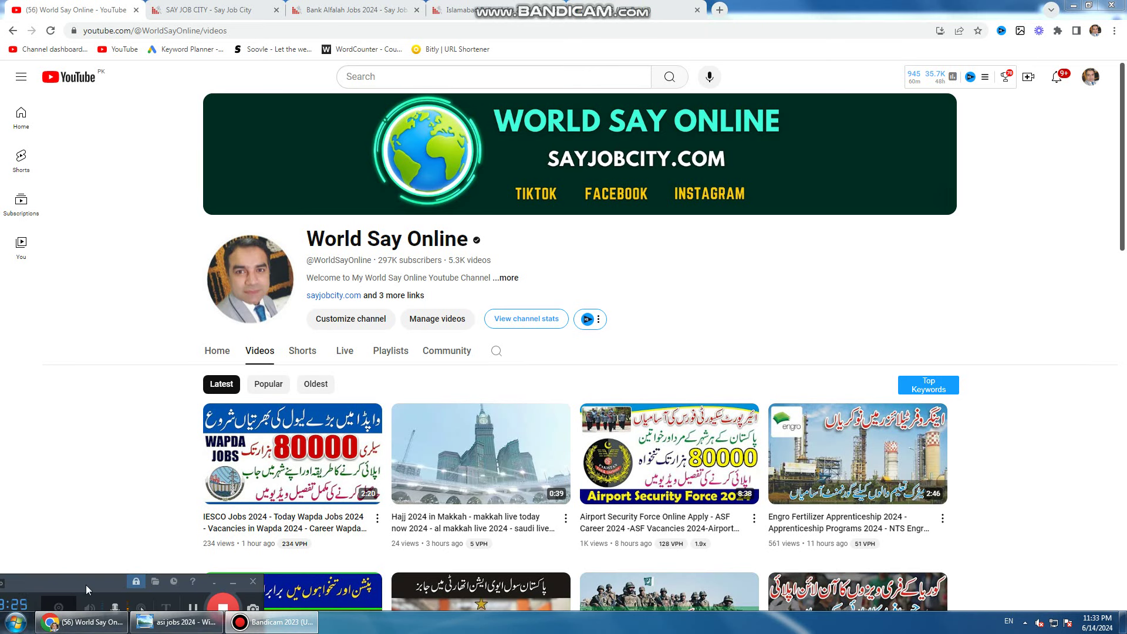